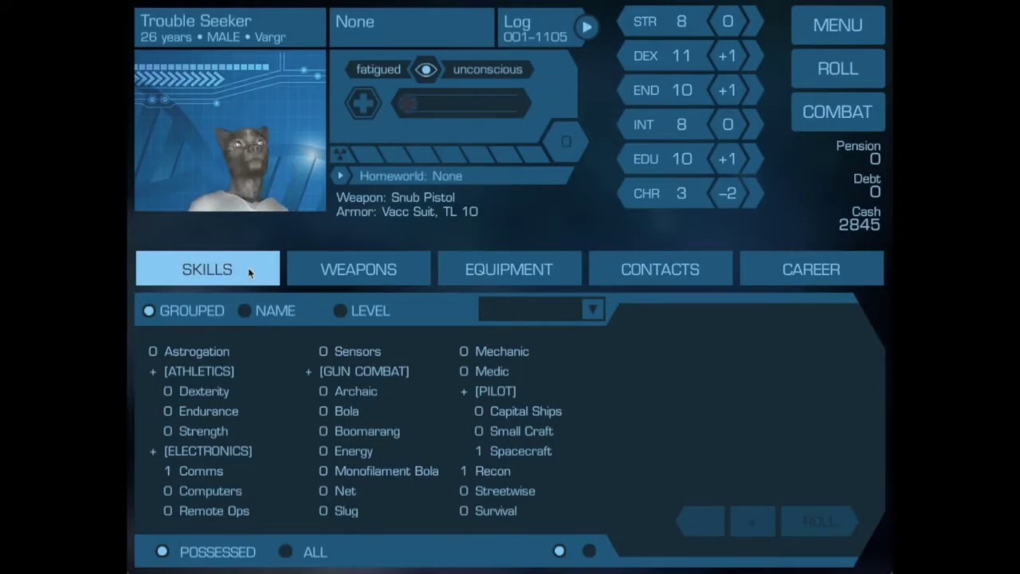
Step: Look over the weapons and equipment, then go to career history and start a new term
{"action": "left_click", "coordinate": [362, 271]}
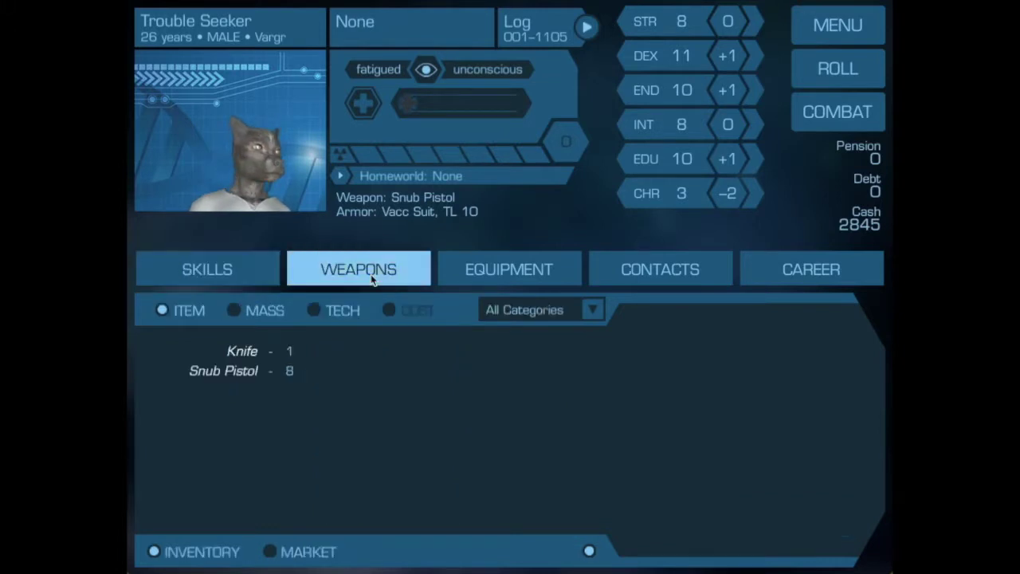
{"action": "left_click", "coordinate": [540, 270]}
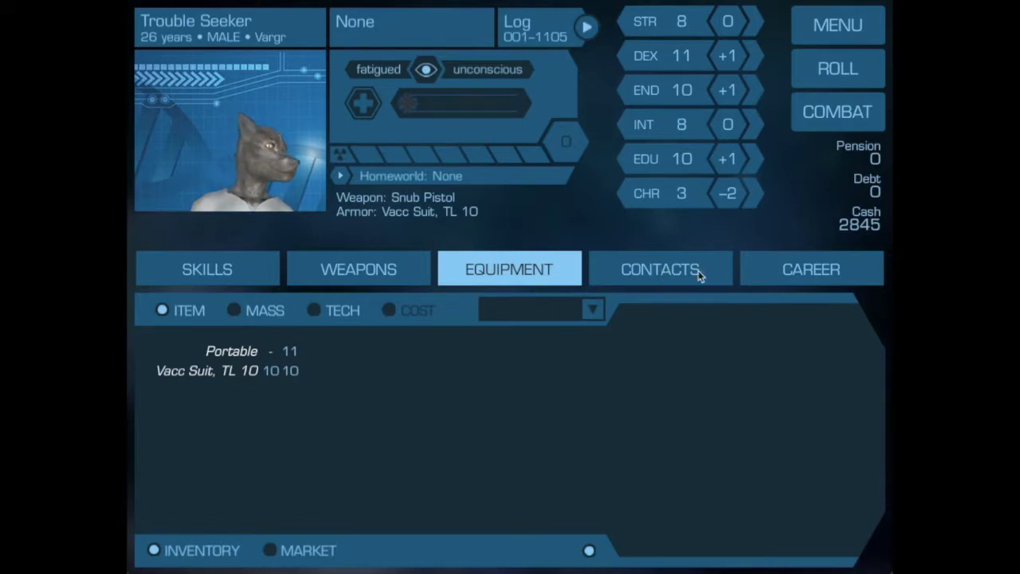
{"action": "left_click", "coordinate": [781, 273]}
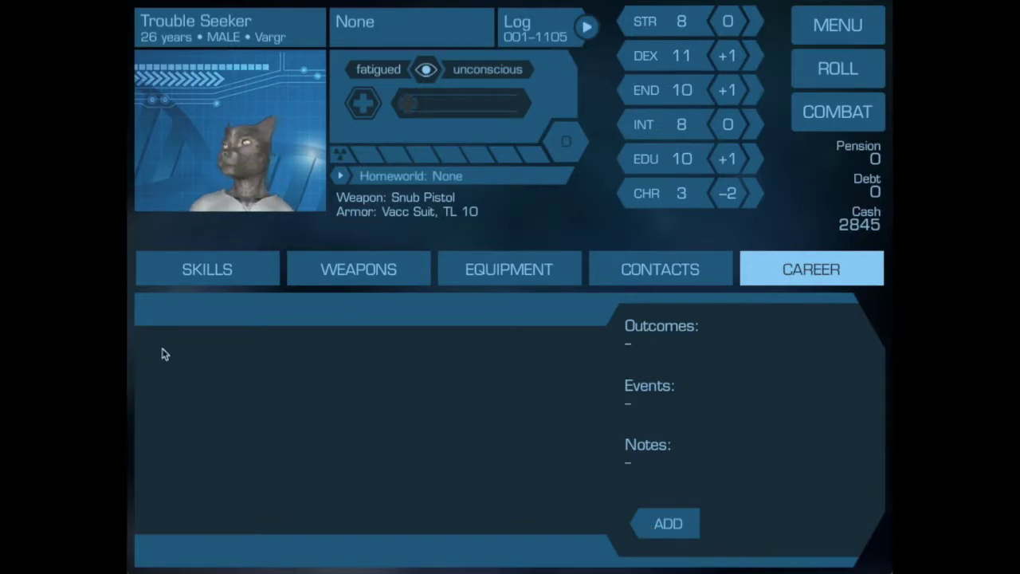
{"action": "left_click", "coordinate": [679, 524]}
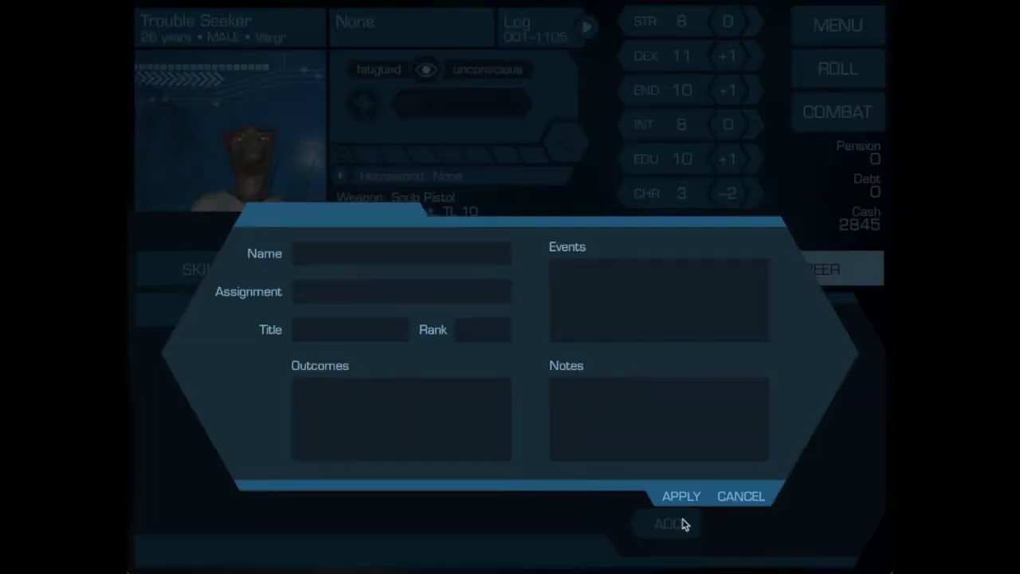
Step: Fill the term as Scout, Exploration, title Scout, rank 0, with event 'Survey an alien planet'
{"action": "left_click", "coordinate": [302, 262]}
{"action": "type", "text": "Scout"}
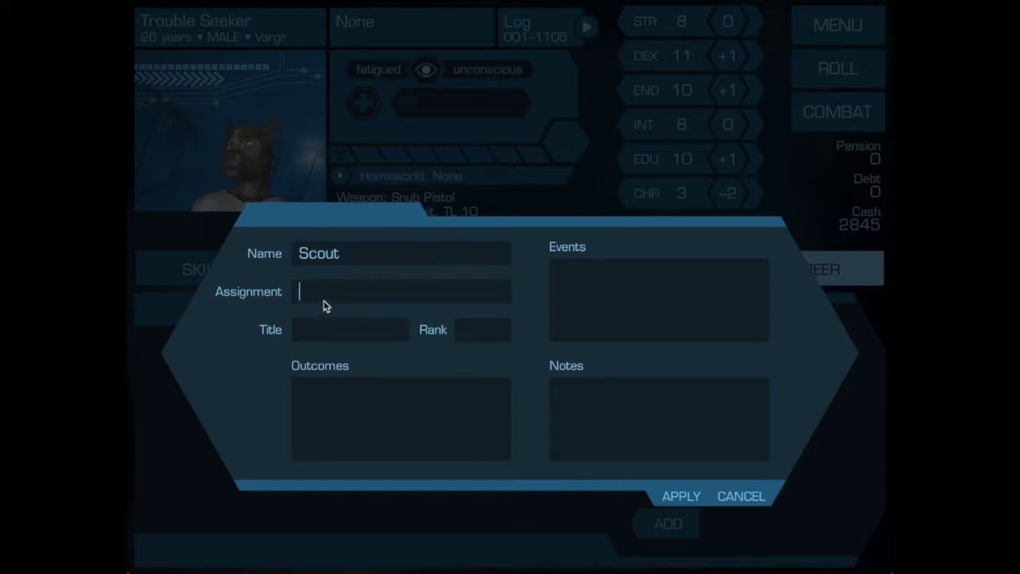
{"action": "type", "text": "Explor"}
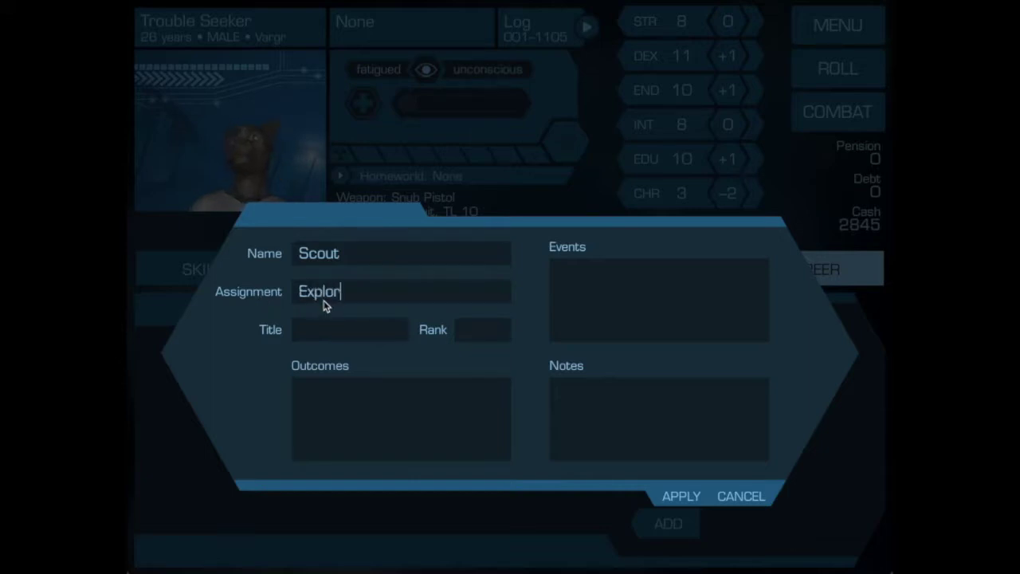
{"action": "type", "text": "ation"}
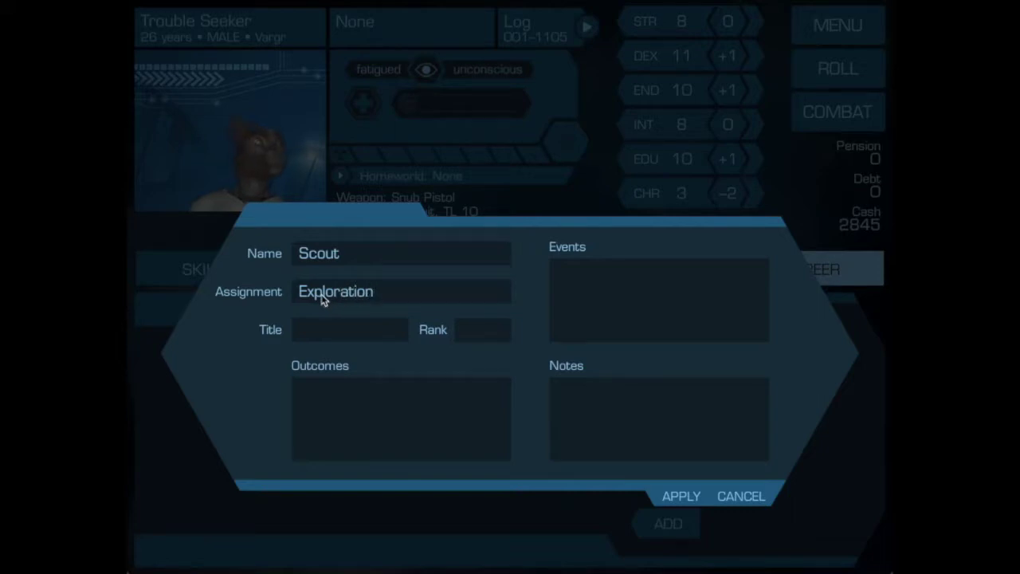
{"action": "left_click", "coordinate": [327, 333]}
{"action": "type", "text": "Scout"}
{"action": "type", "text": "0"}
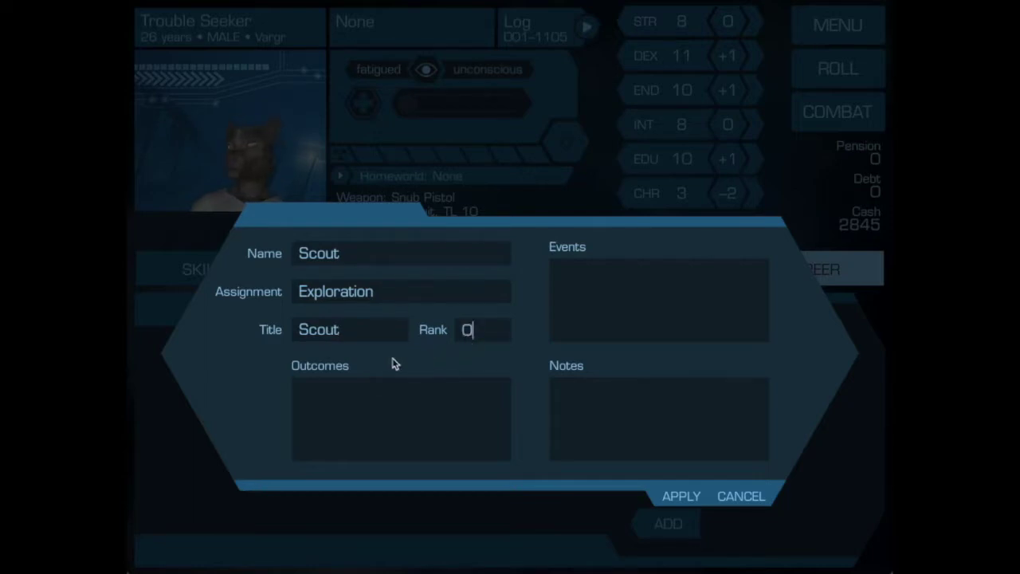
{"action": "left_click", "coordinate": [608, 273]}
{"action": "type", "text": "Survey "}
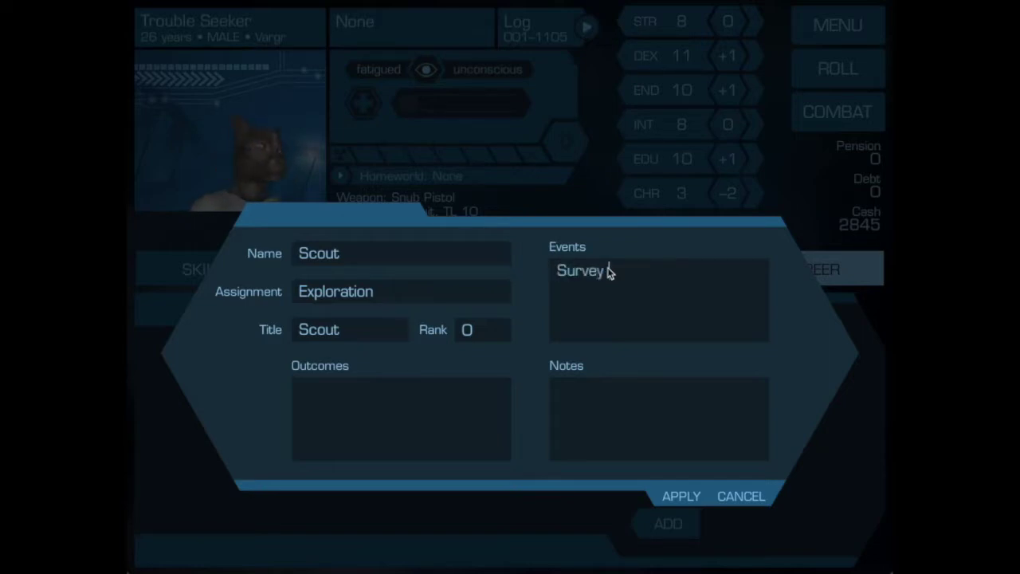
{"action": "type", "text": "an alien"}
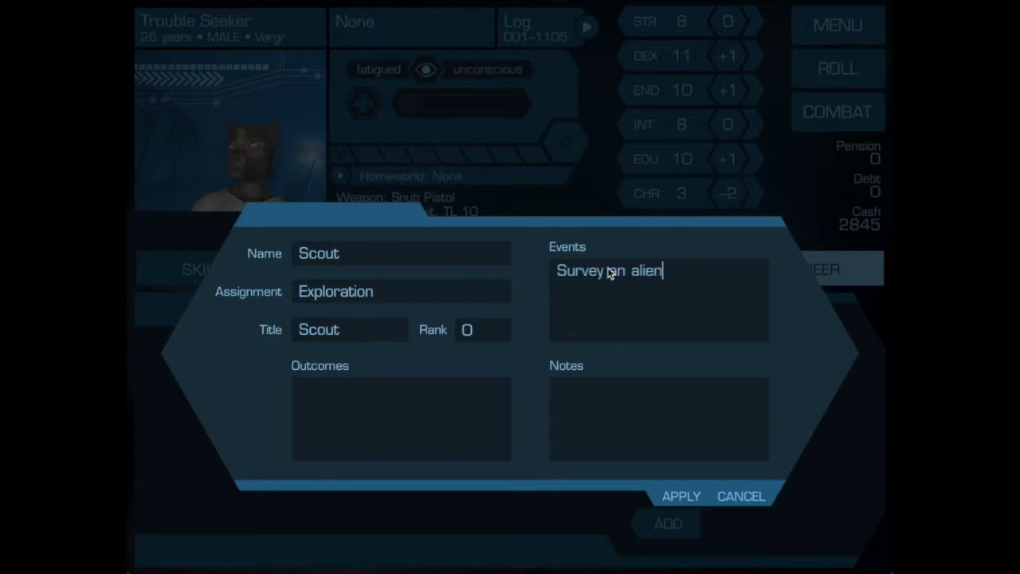
{"action": "type", "text": " plan"}
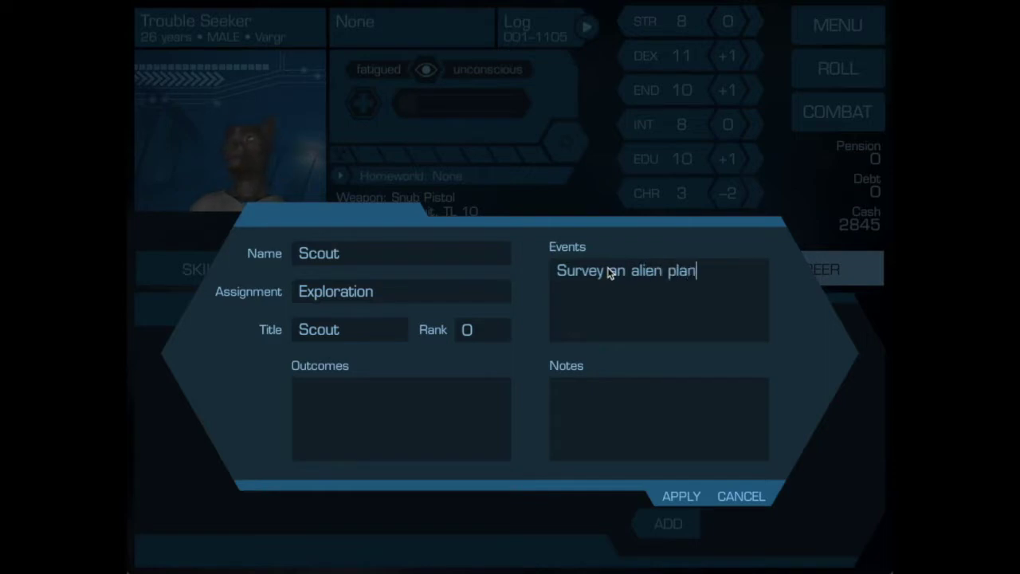
{"action": "type", "text": "et"}
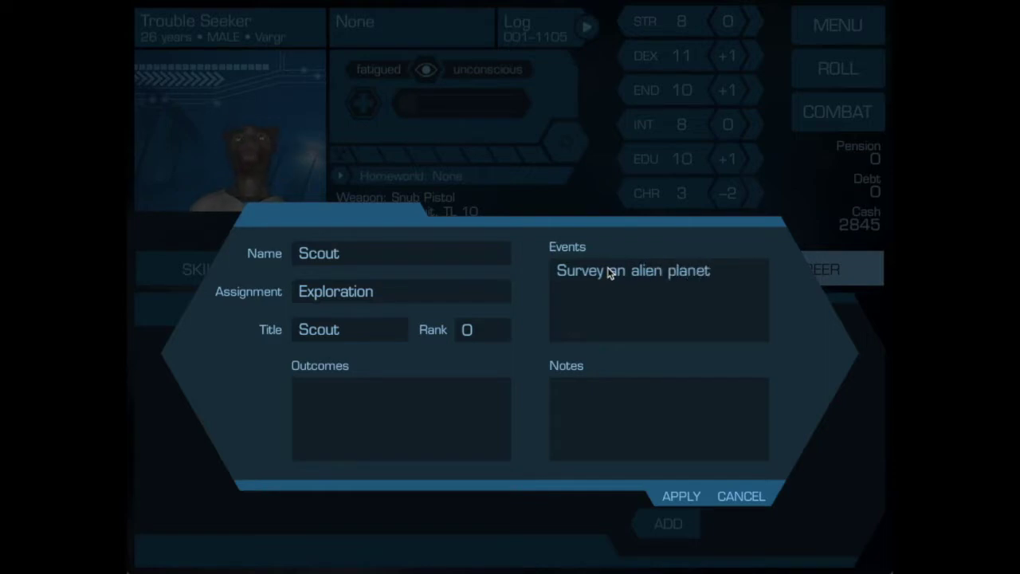
Step: List outcomes Electronics (Comms), Recon 1 and Vacc Suit 1, one per line
{"action": "left_click", "coordinate": [322, 428]}
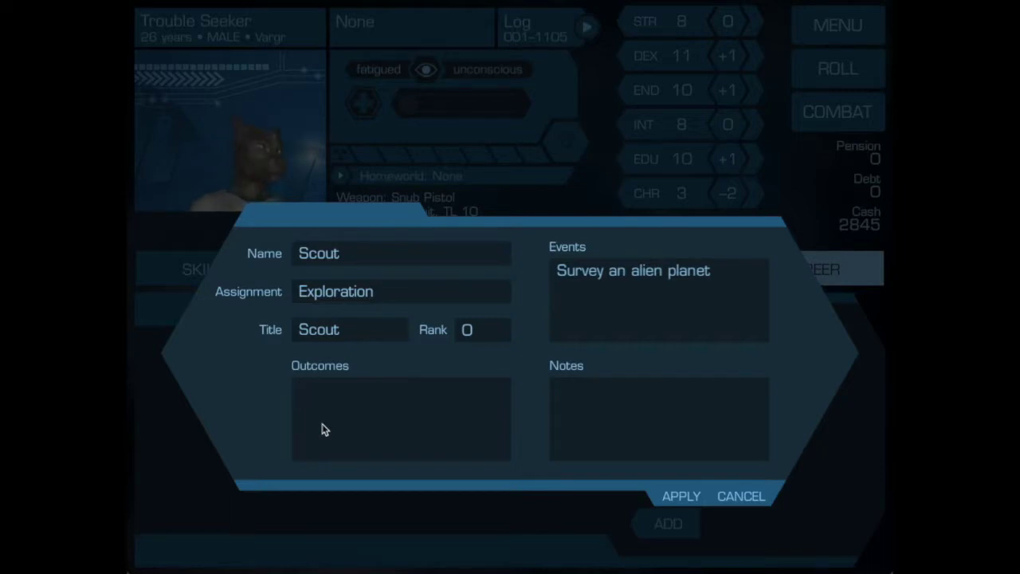
{"action": "type", "text": "Electronic"}
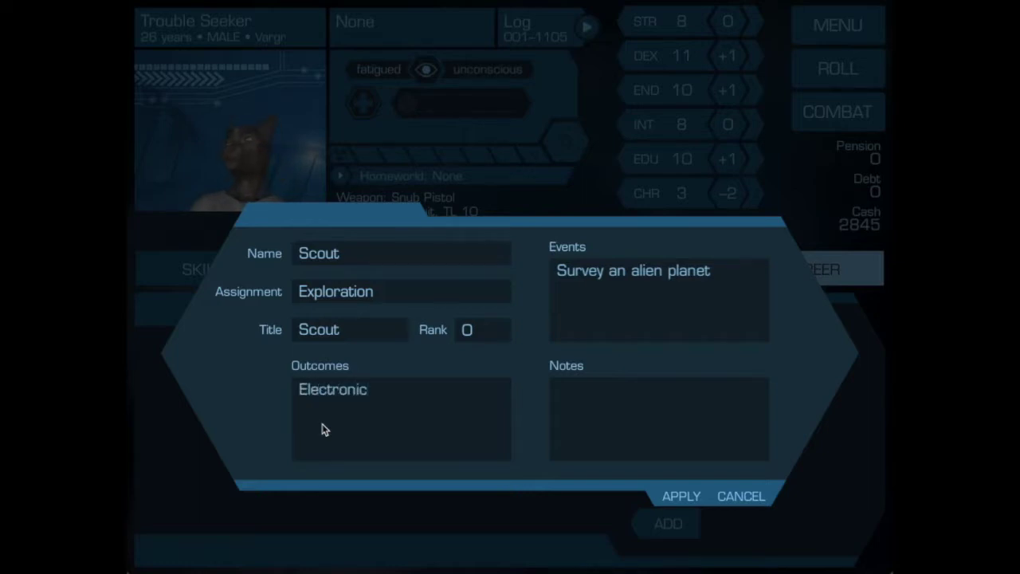
{"action": "type", "text": "s"}
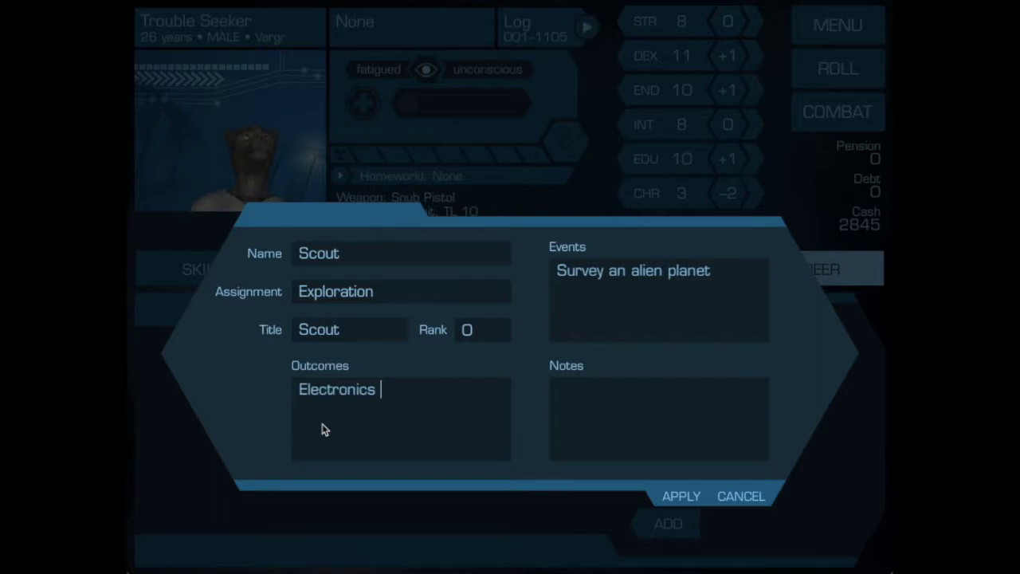
{"action": "type", "text": " ("}
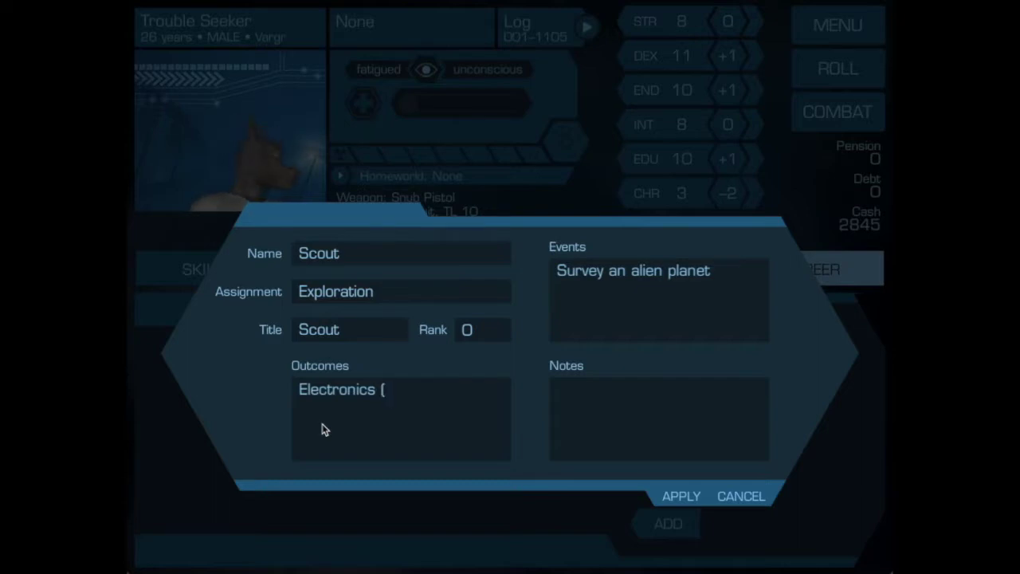
{"action": "type", "text": "Comms)"}
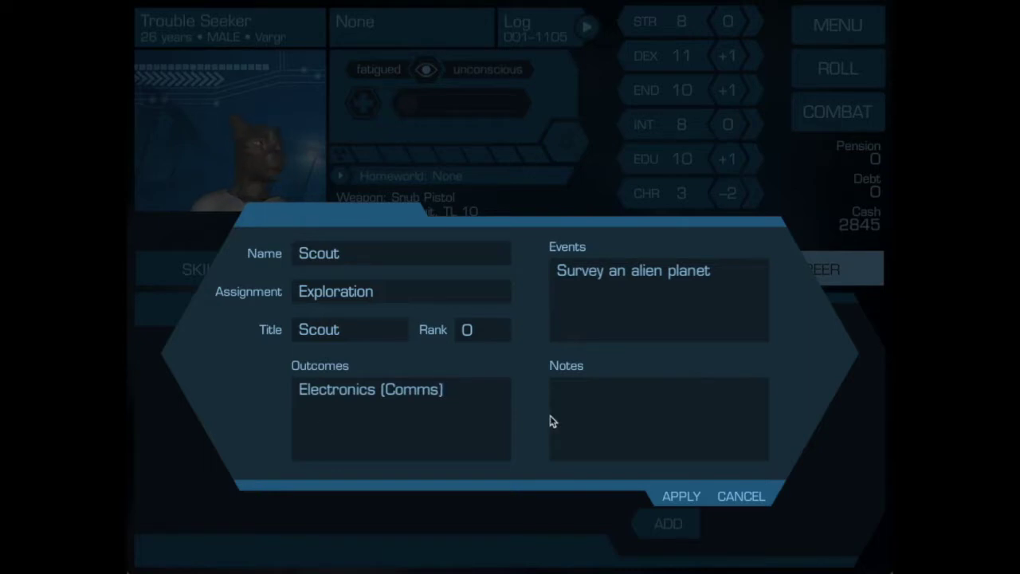
{"action": "key", "text": "Return"}
{"action": "type", "text": "Recon "}
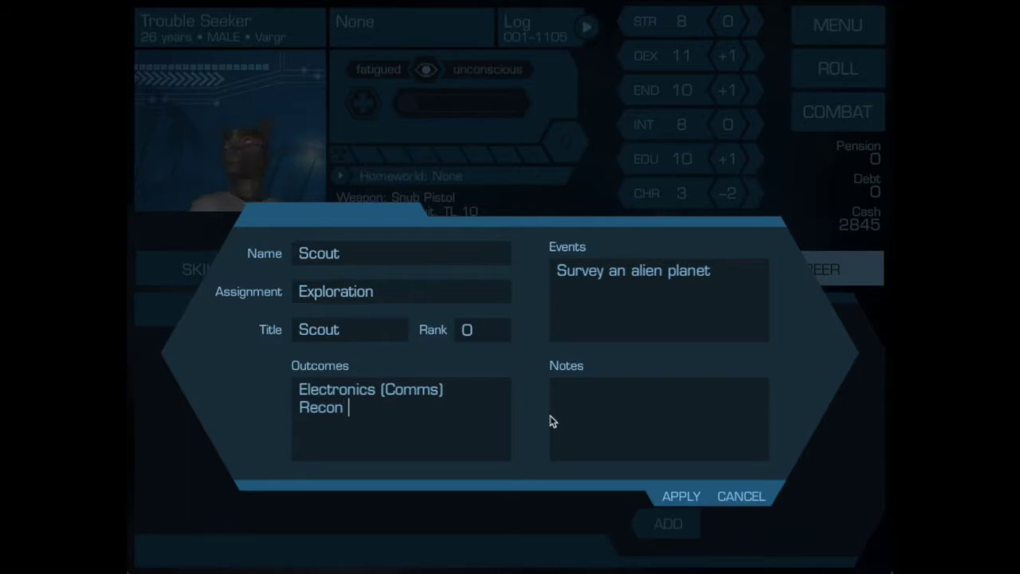
{"action": "type", "text": "1"}
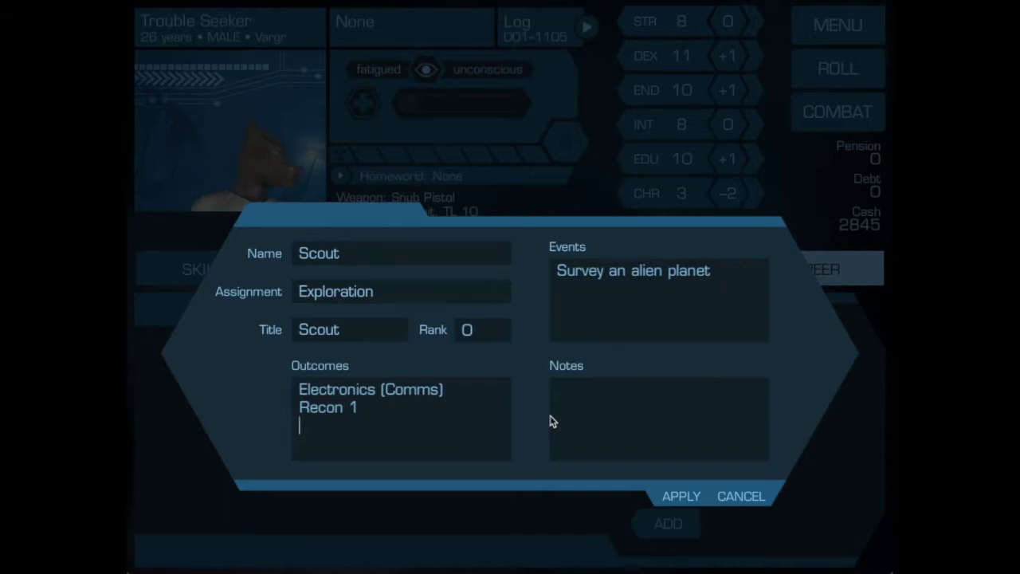
{"action": "type", "text": "Vacc "}
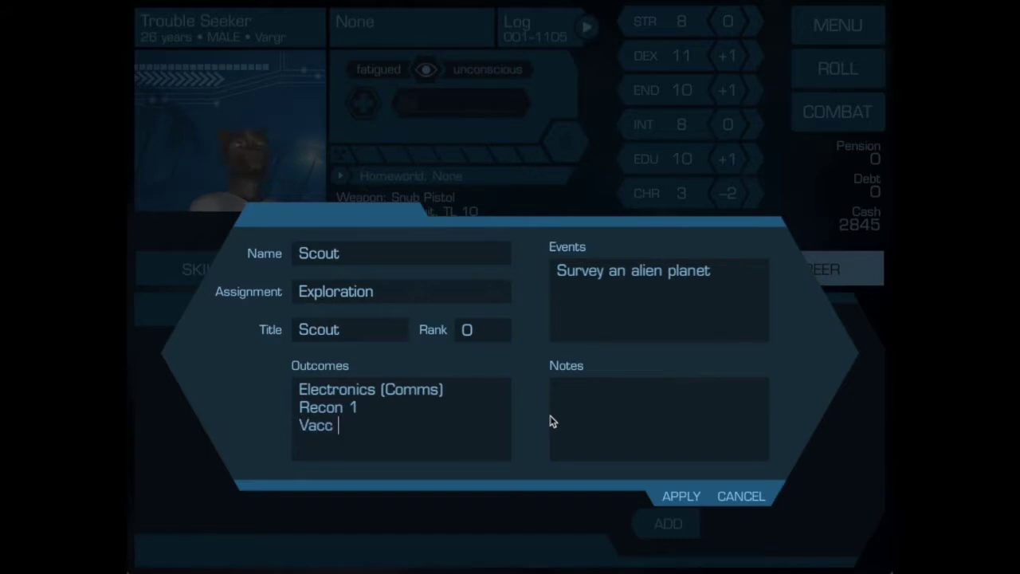
{"action": "type", "text": "Suit 1"}
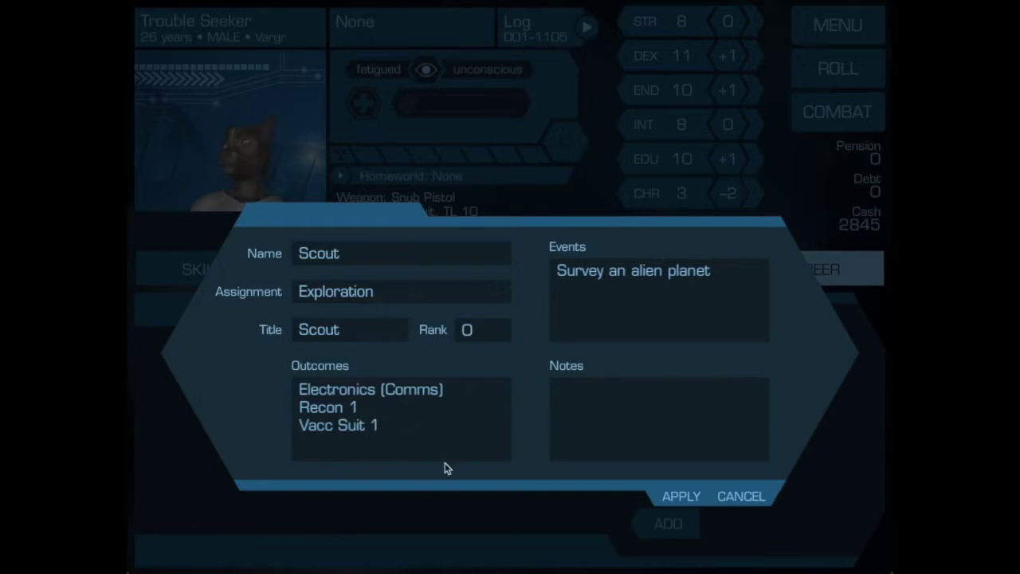
{"action": "left_click", "coordinate": [593, 401]}
Step: Add the note 'It was fun', save the Scout term, and verify it in the edit form
{"action": "type", "text": "I"}
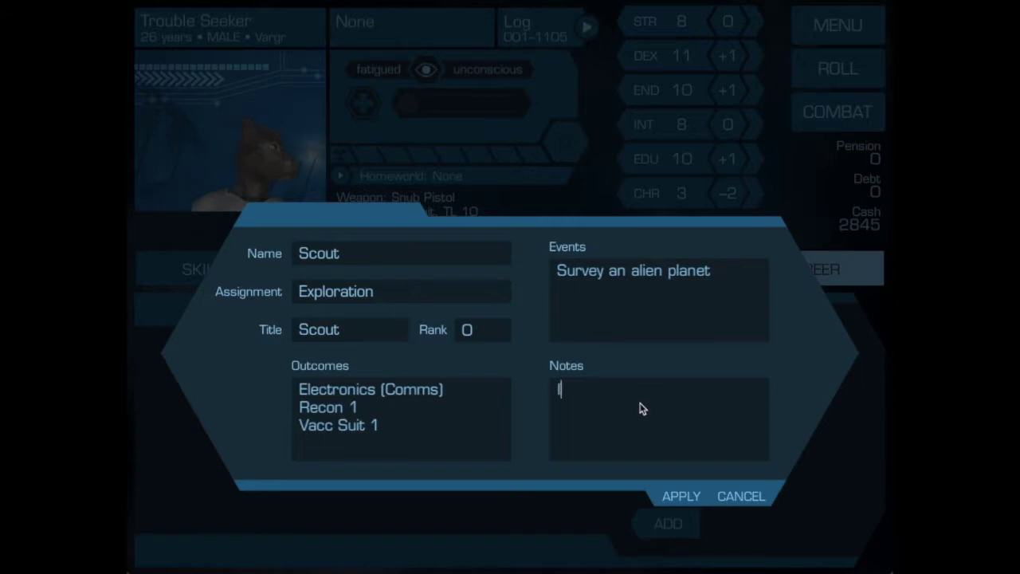
{"action": "type", "text": "t was"}
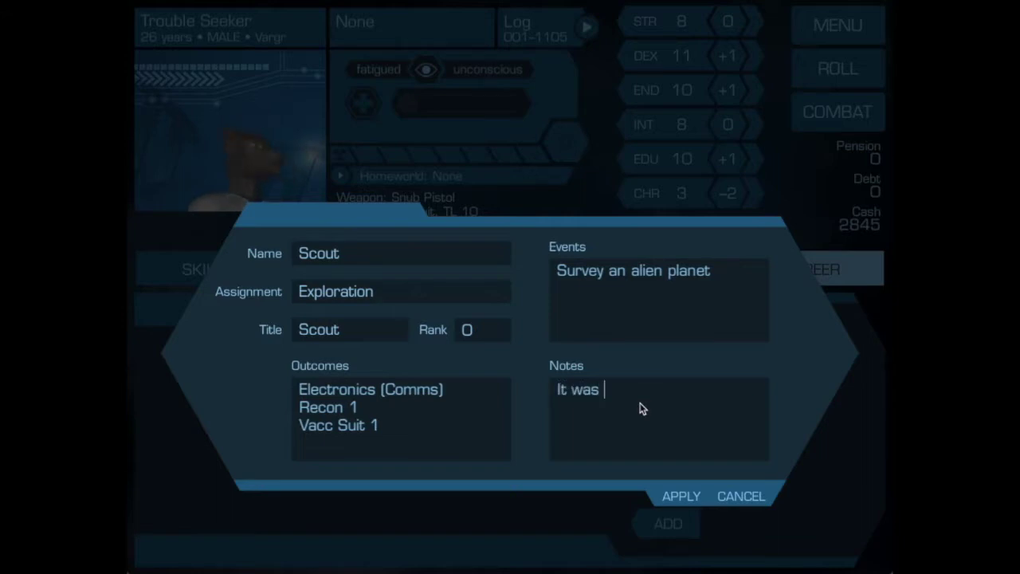
{"action": "type", "text": " fun"}
{"action": "left_click", "coordinate": [665, 497]}
{"action": "left_click", "coordinate": [233, 361]}
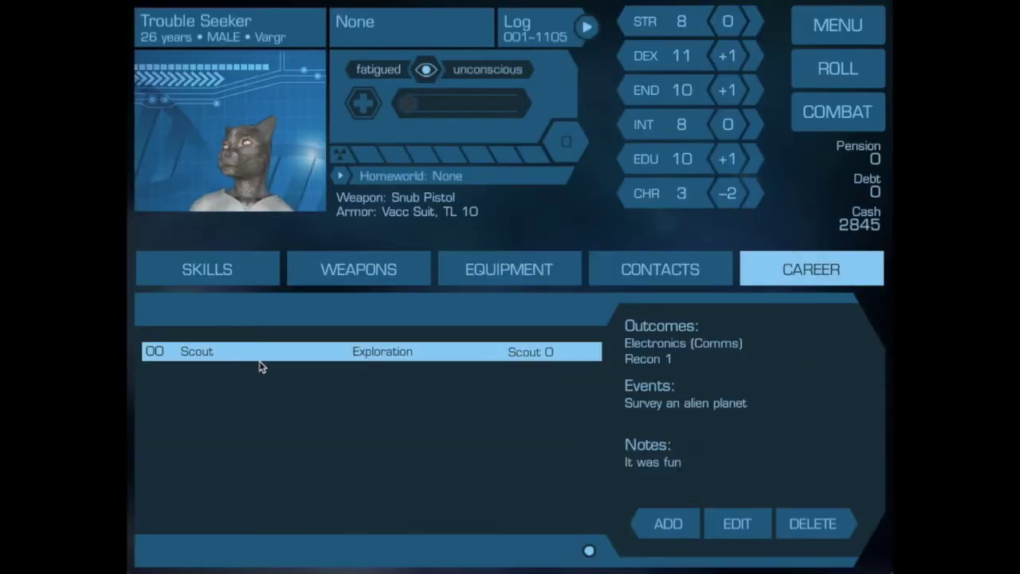
{"action": "left_click", "coordinate": [738, 529]}
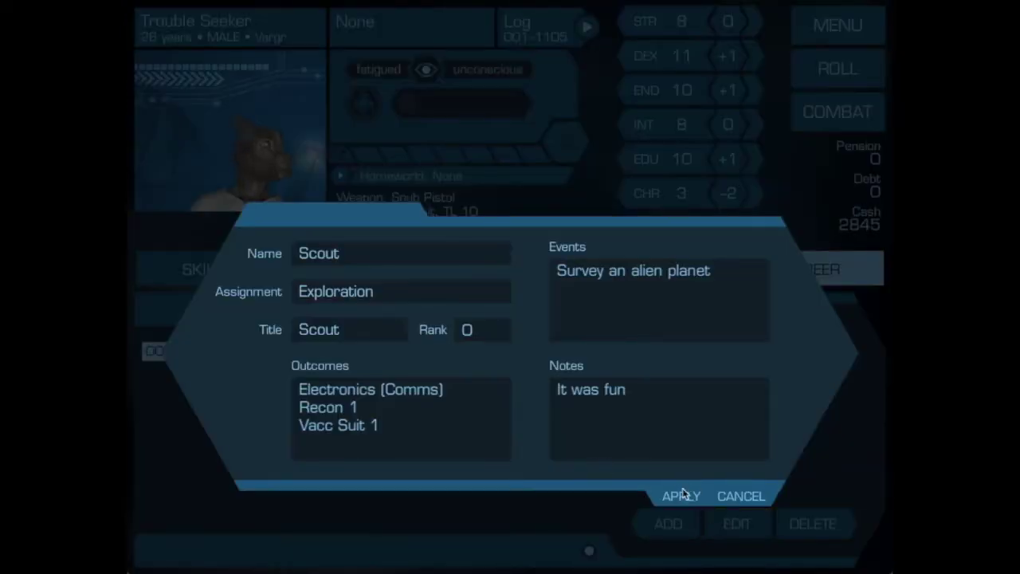
{"action": "left_click", "coordinate": [742, 498]}
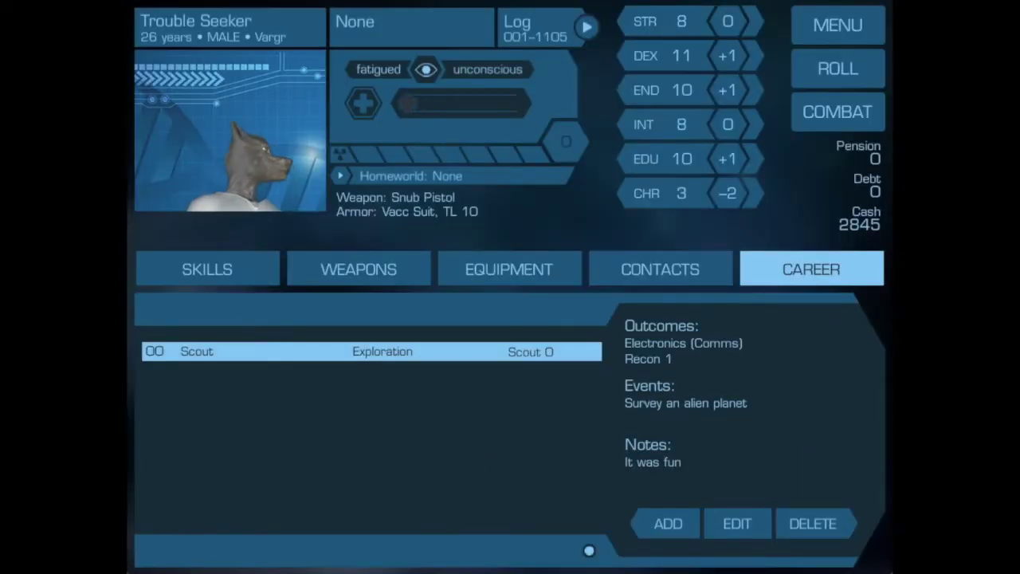
Step: Add a second term: Scout, Exploration, title Scout, rank 1, event 'Mishap : Found on ship with no memory'
{"action": "left_click", "coordinate": [671, 522]}
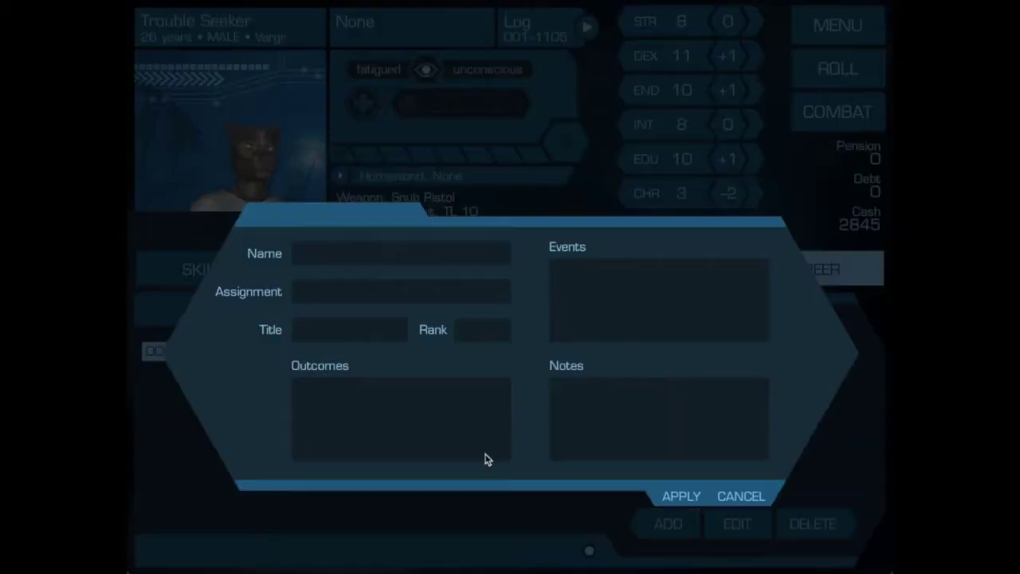
{"action": "left_click", "coordinate": [394, 262]}
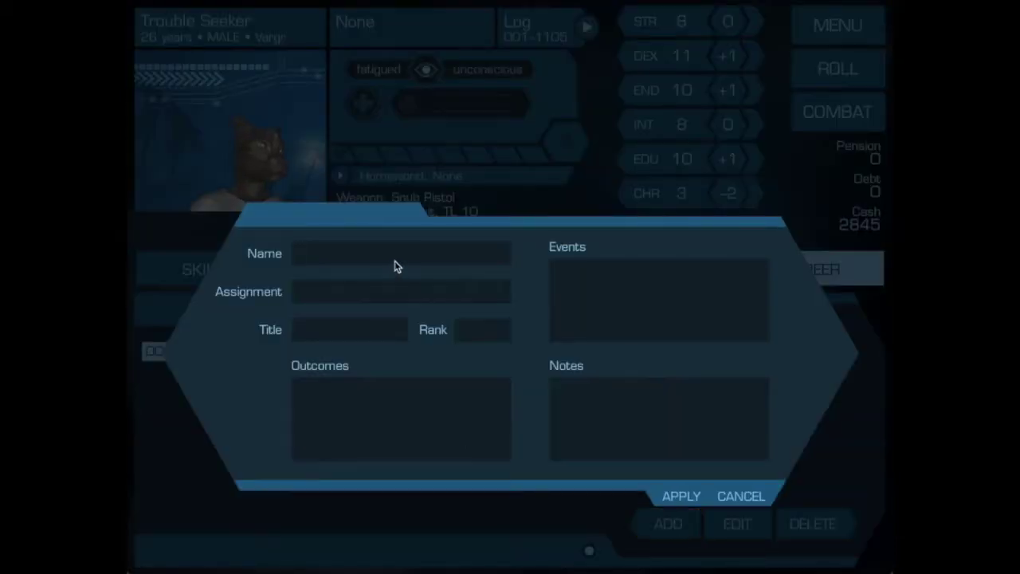
{"action": "type", "text": "Scout"}
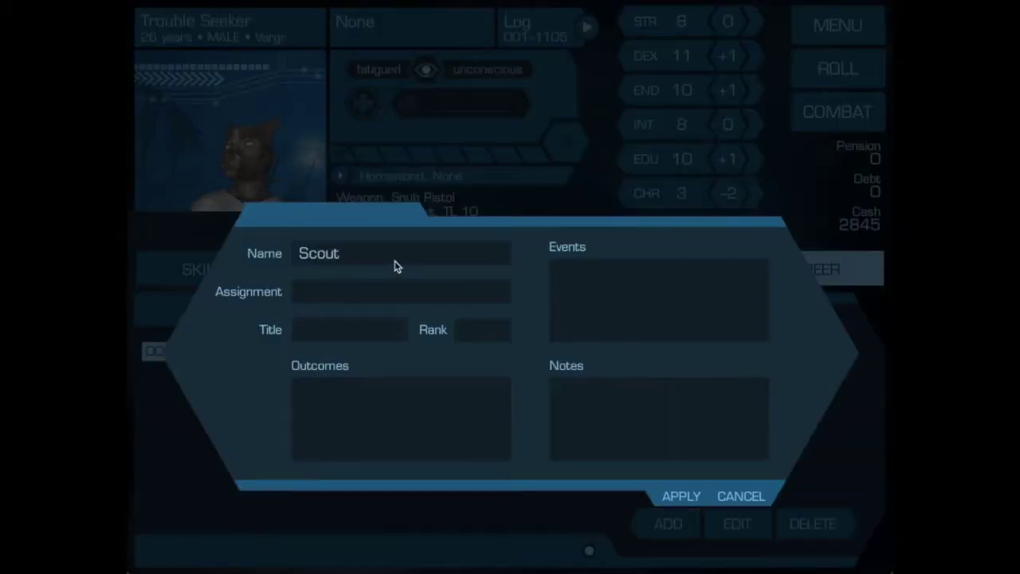
{"action": "left_click", "coordinate": [402, 281]}
{"action": "type", "text": "Exploration"}
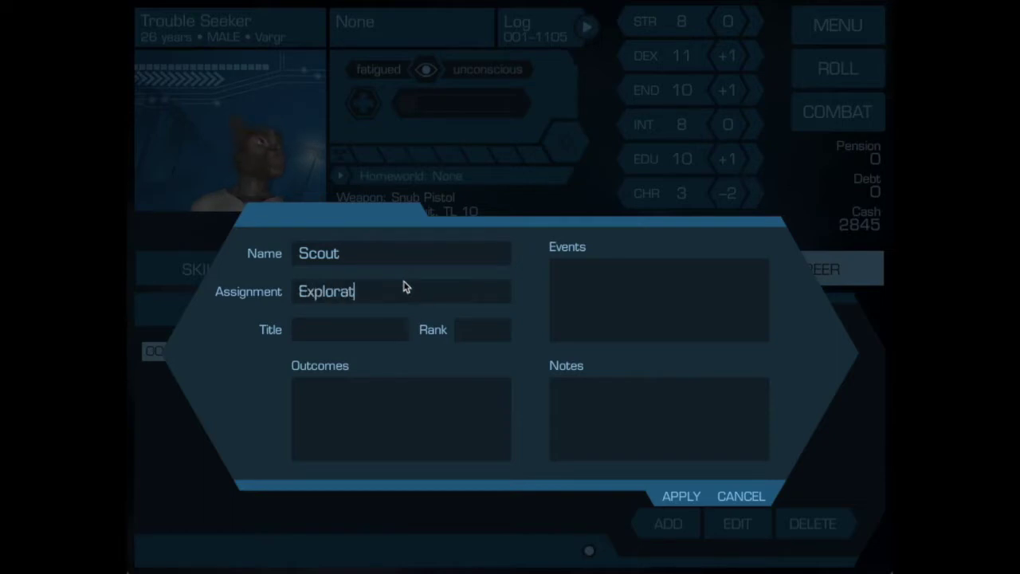
{"action": "left_click", "coordinate": [352, 335]}
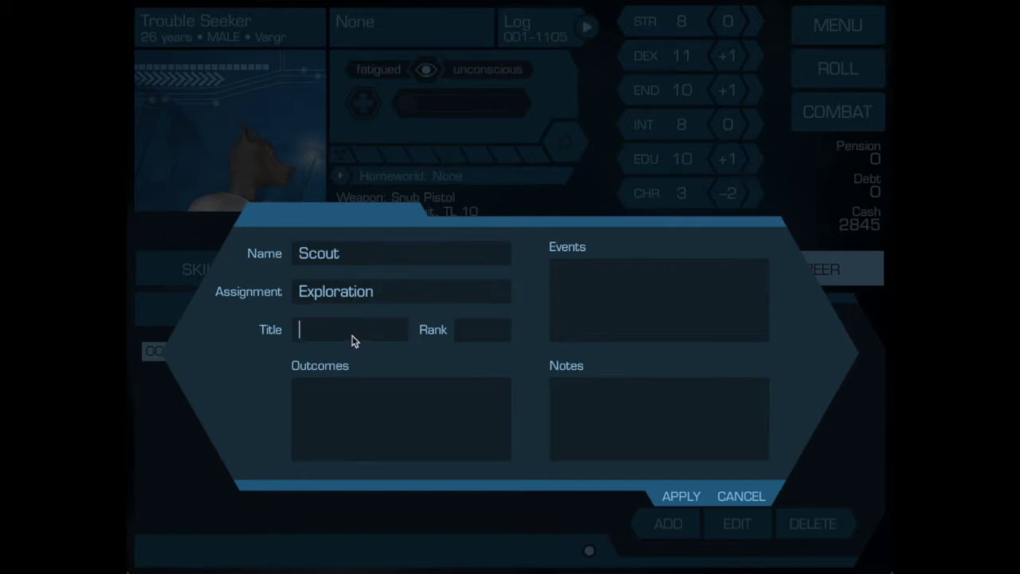
{"action": "type", "text": "Scout"}
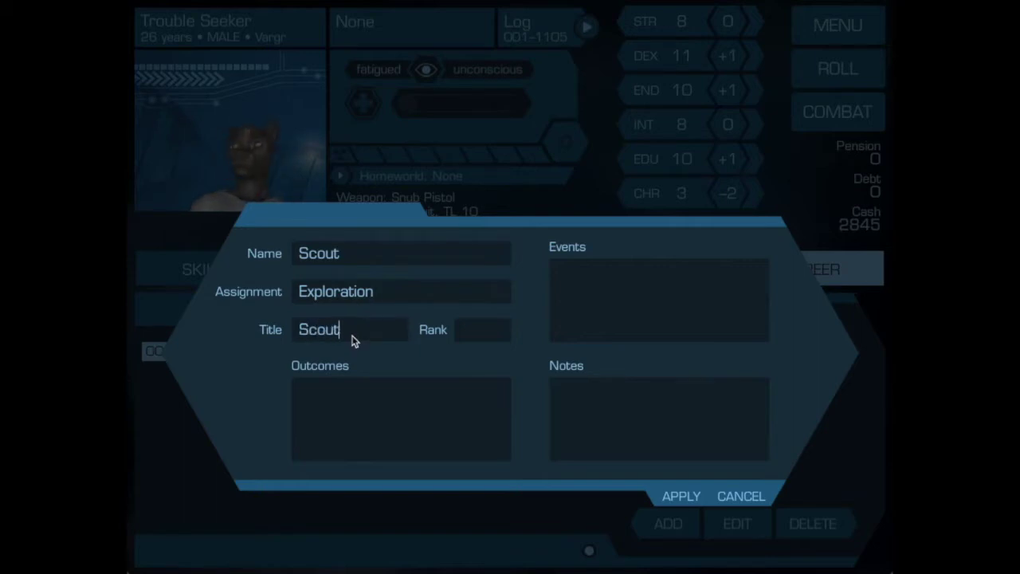
{"action": "left_click", "coordinate": [482, 335]}
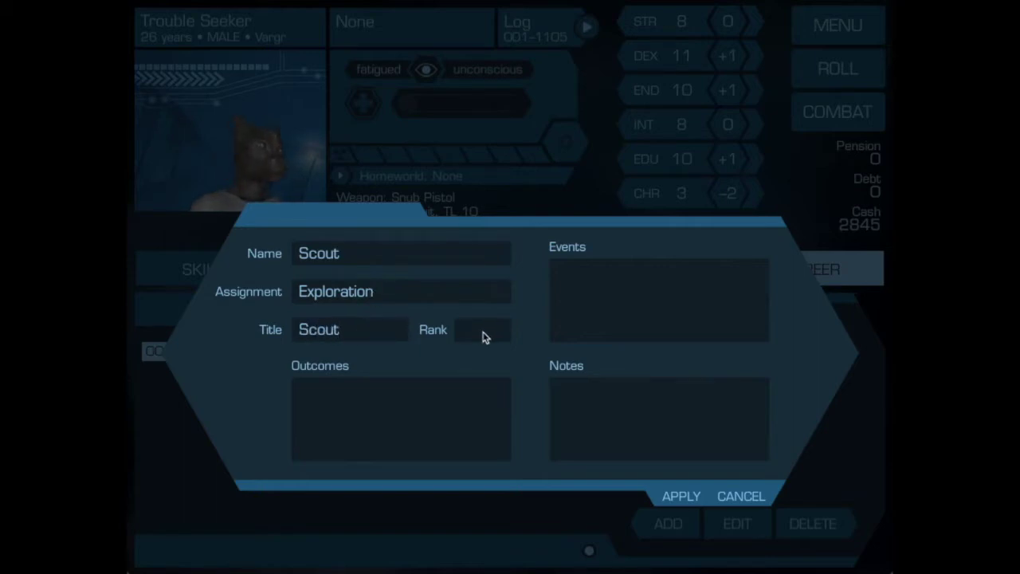
{"action": "type", "text": "1"}
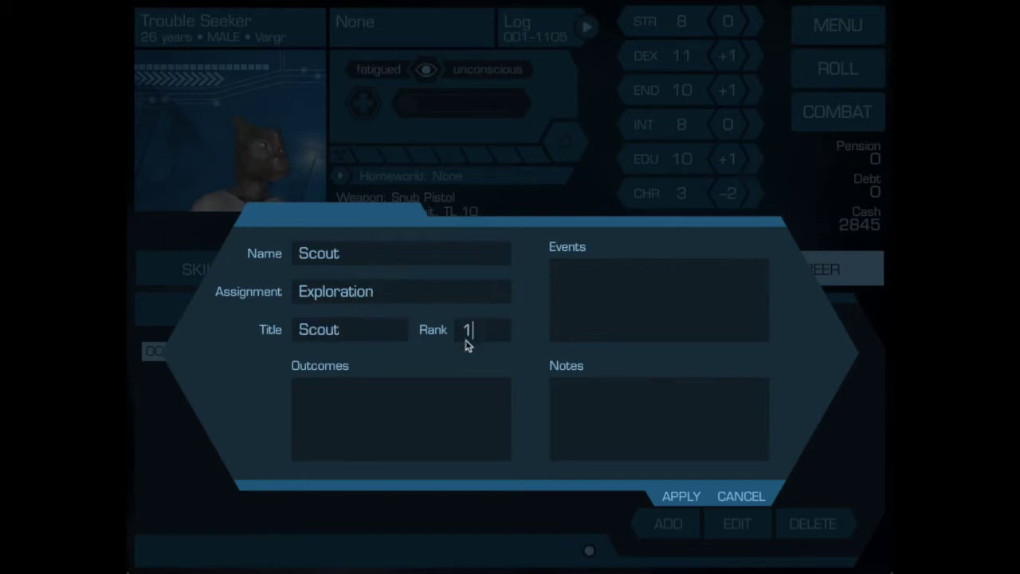
{"action": "left_click", "coordinate": [561, 305]}
{"action": "type", "text": "Mishap"}
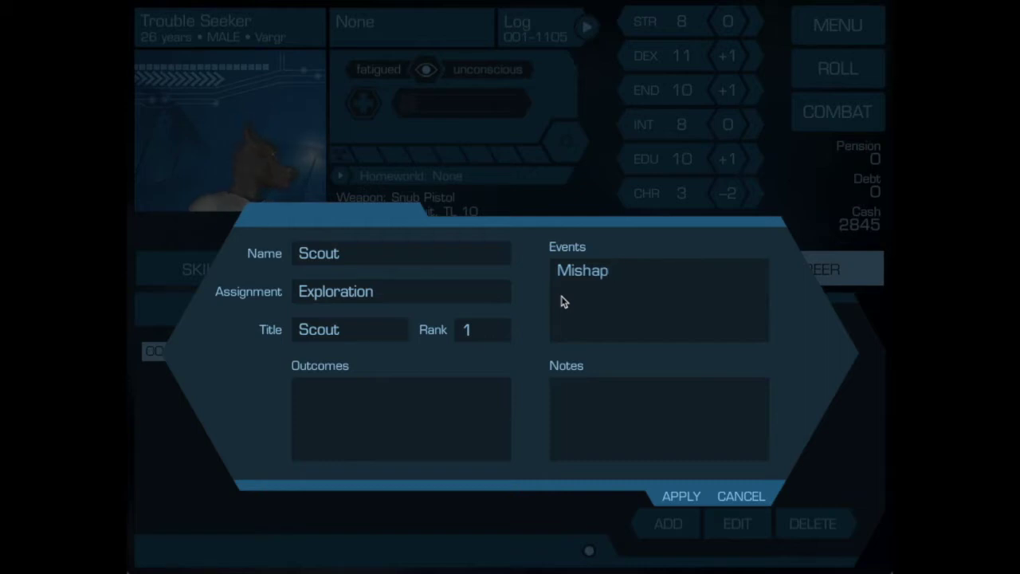
{"action": "type", "text": ": Fou"}
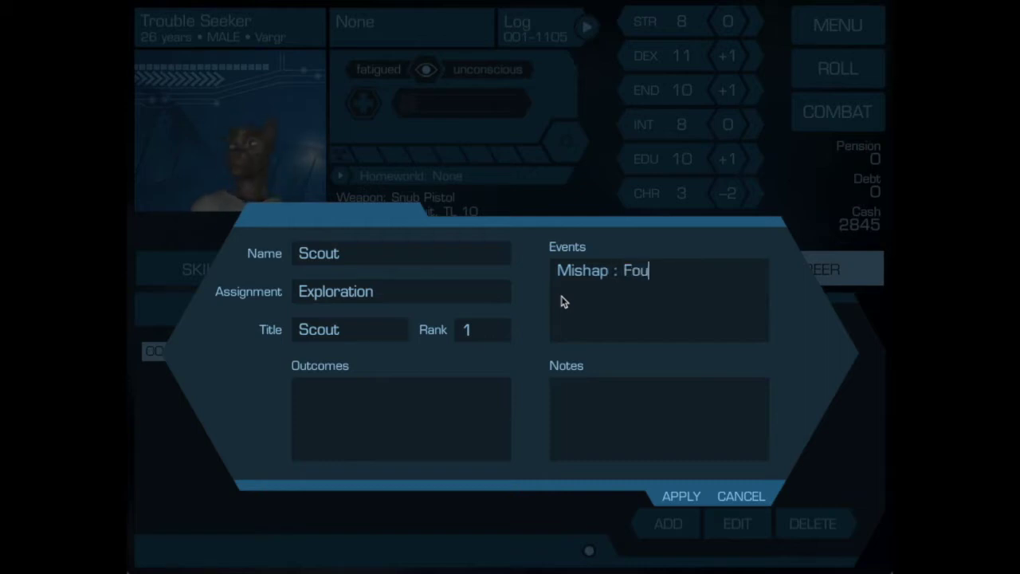
{"action": "type", "text": "nd on ship"}
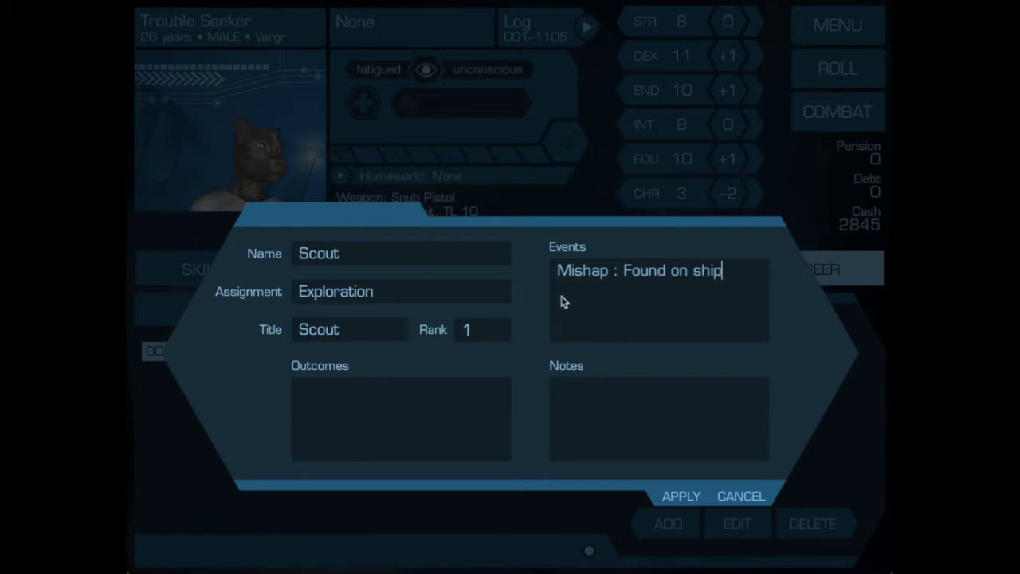
{"action": "type", "text": " with no memory"}
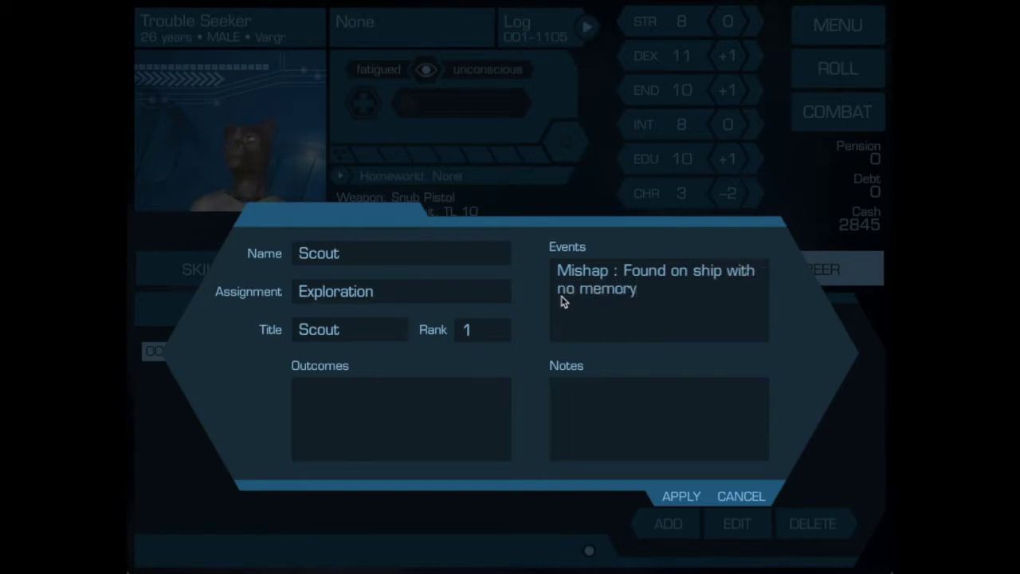
Step: Enter outcomes Pilot (Spacecraft) 1, Muster out with 20000 and EDU +1 on separate lines
{"action": "left_click", "coordinate": [421, 426]}
{"action": "type", "text": "Pilot"}
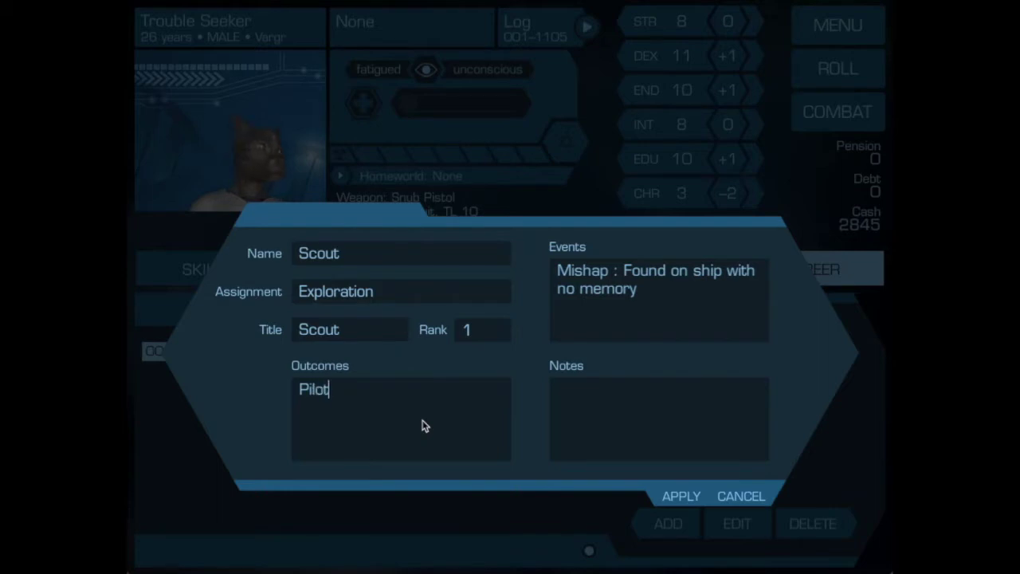
{"action": "type", "text": " ("}
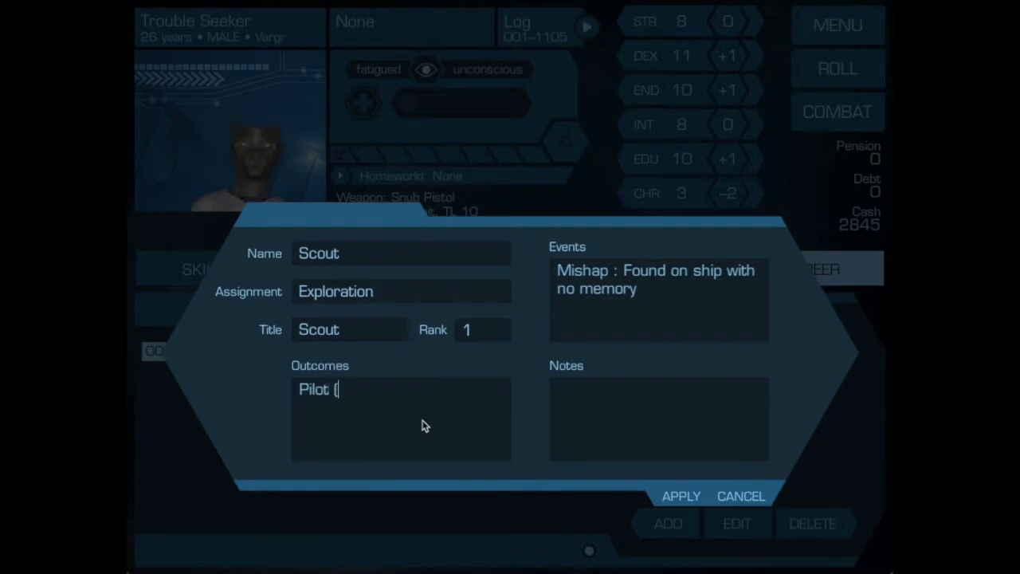
{"action": "type", "text": "Spacec"}
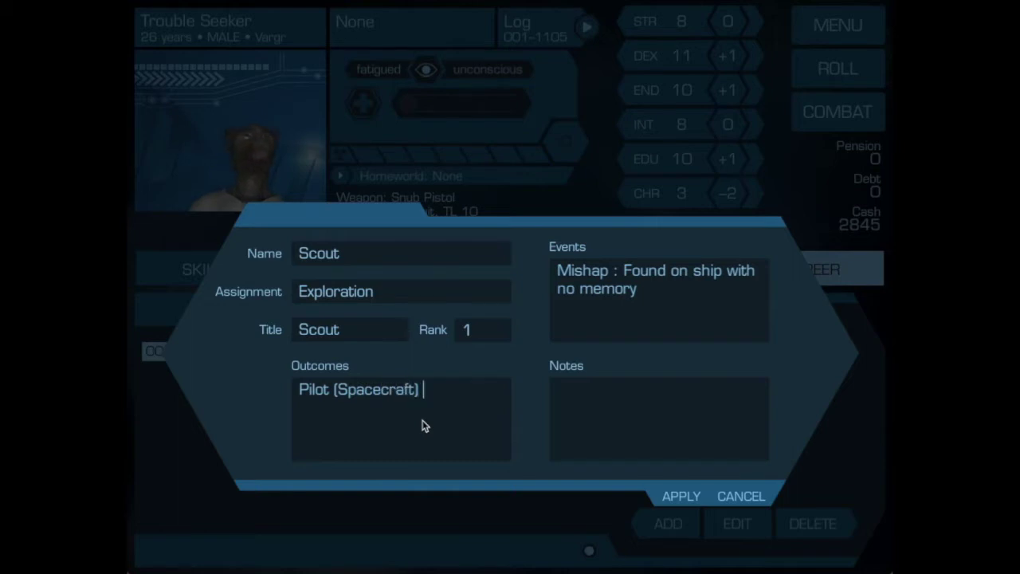
{"action": "type", "text": "1"}
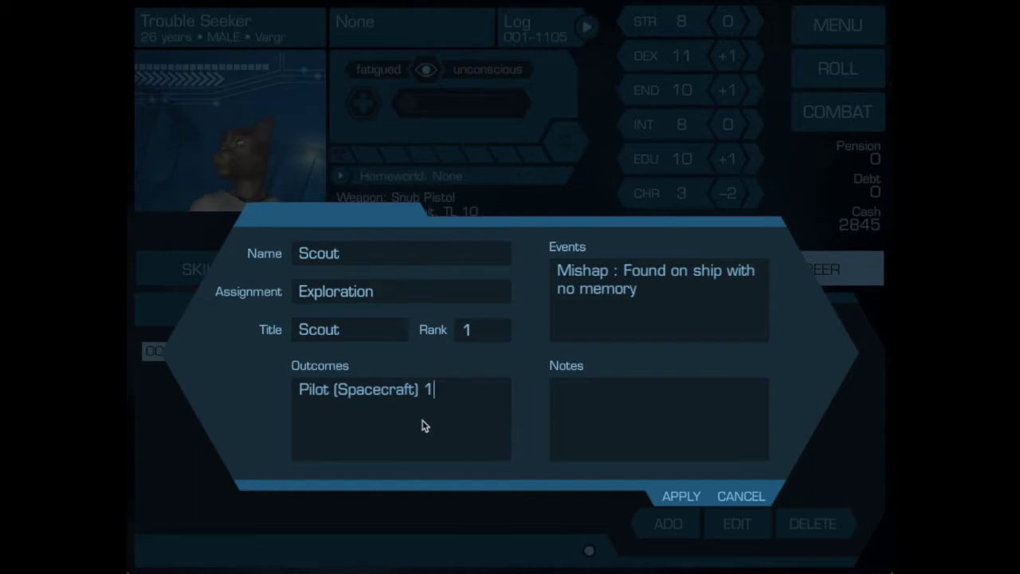
{"action": "key", "text": "Return"}
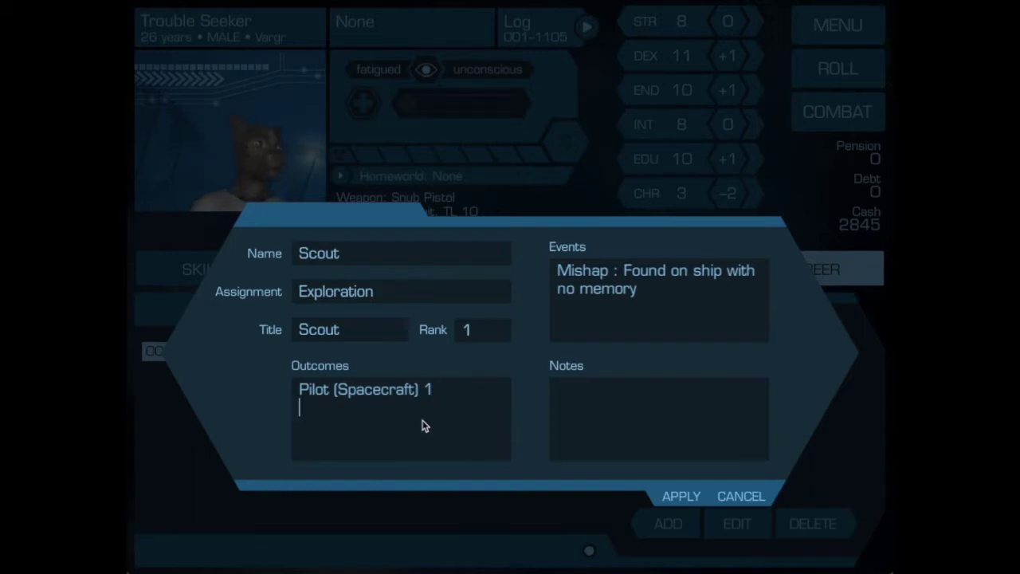
{"action": "type", "text": "Must"}
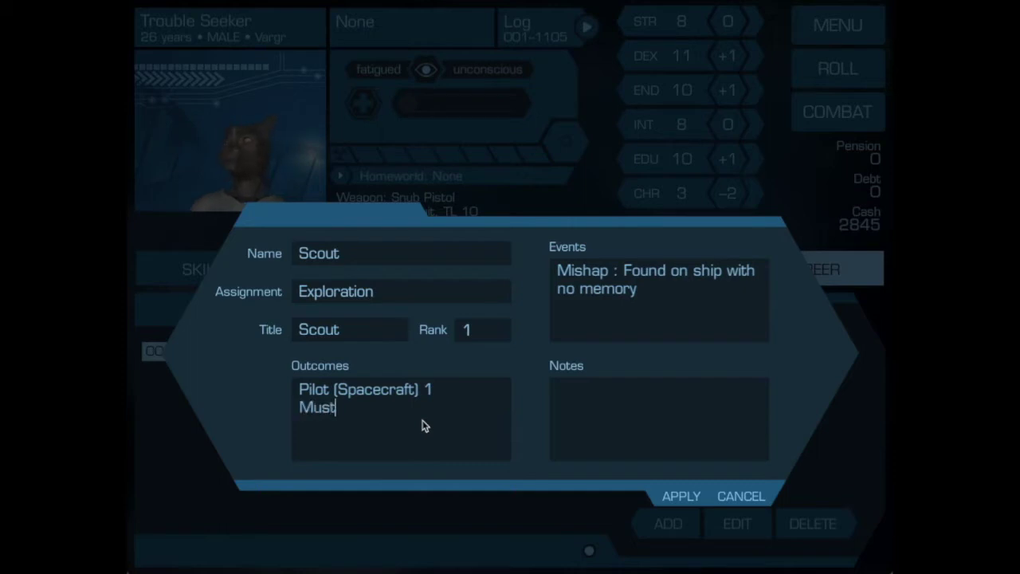
{"action": "type", "text": "er out wi"}
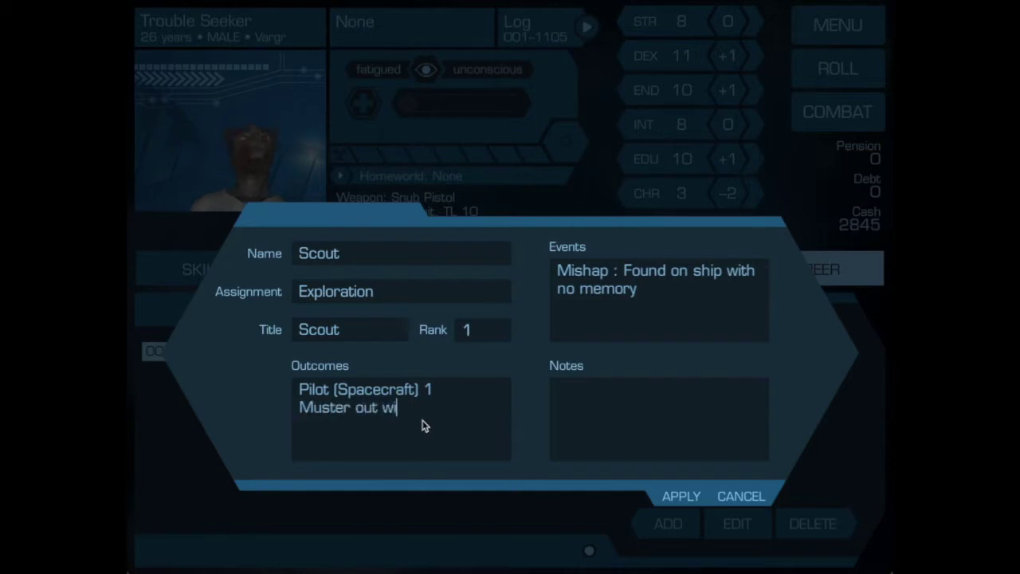
{"action": "type", "text": "th 20000"}
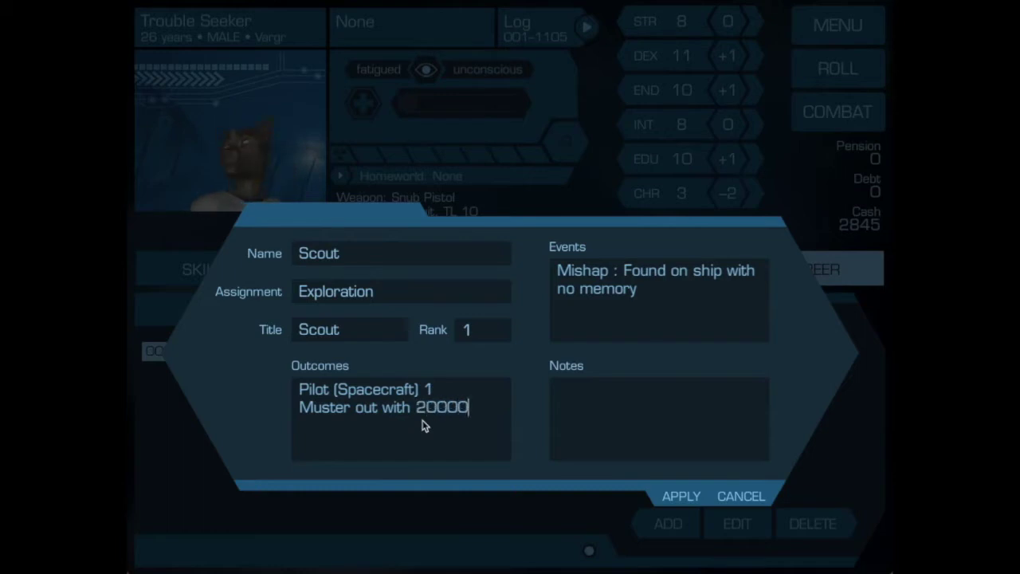
{"action": "key", "text": "Return"}
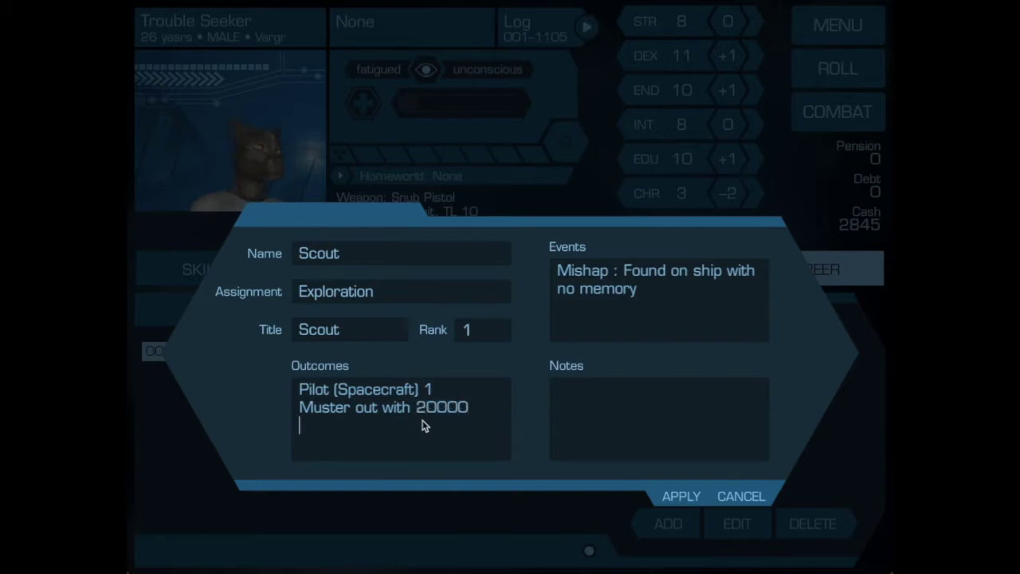
{"action": "type", "text": "Edu"}
{"action": "key", "text": "BackSpace"}
{"action": "key", "text": "BackSpace"}
{"action": "key", "text": "BackSpace"}
{"action": "type", "text": "DU"}
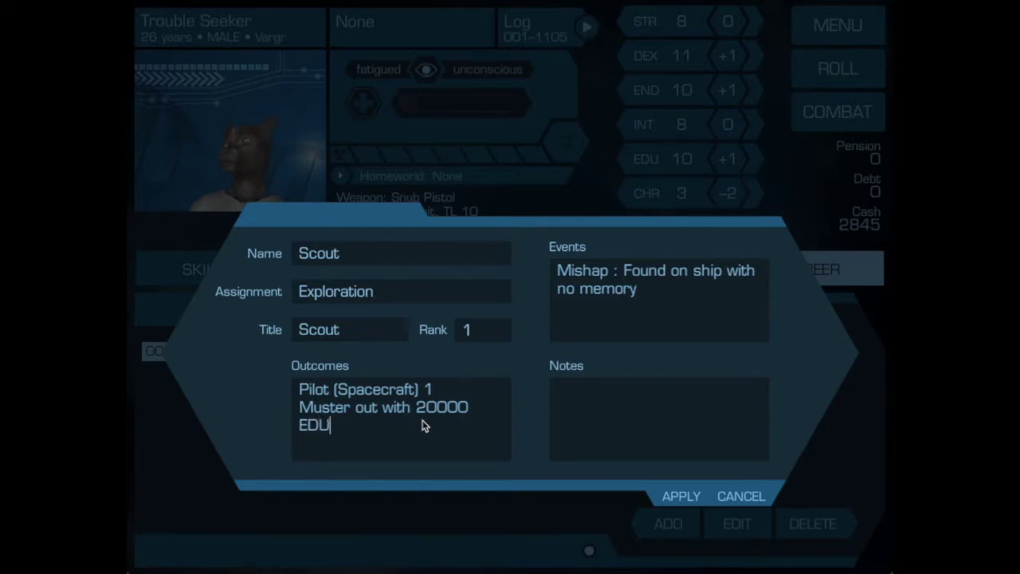
{"action": "type", "text": " 1"}
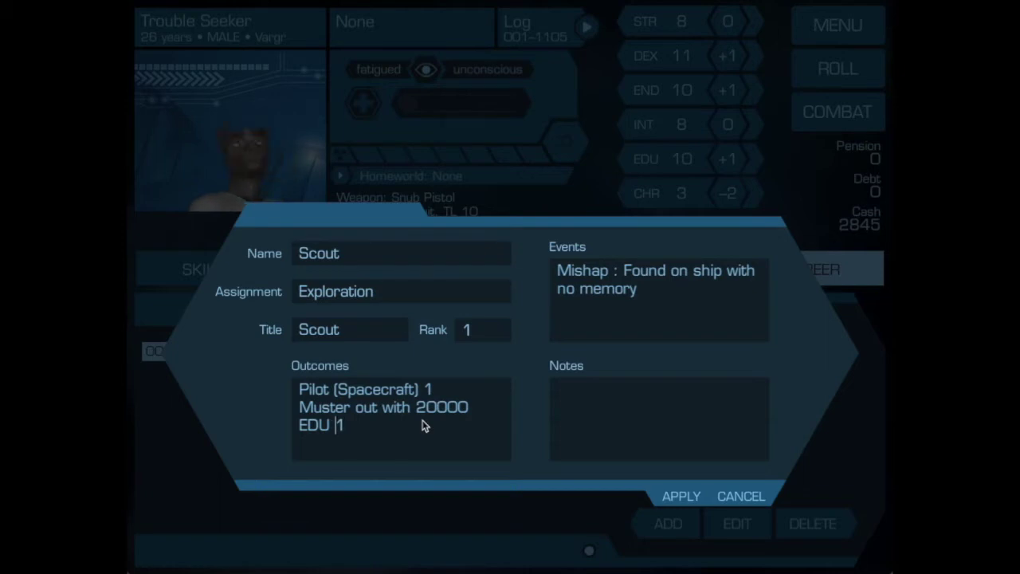
{"action": "type", "text": "+"}
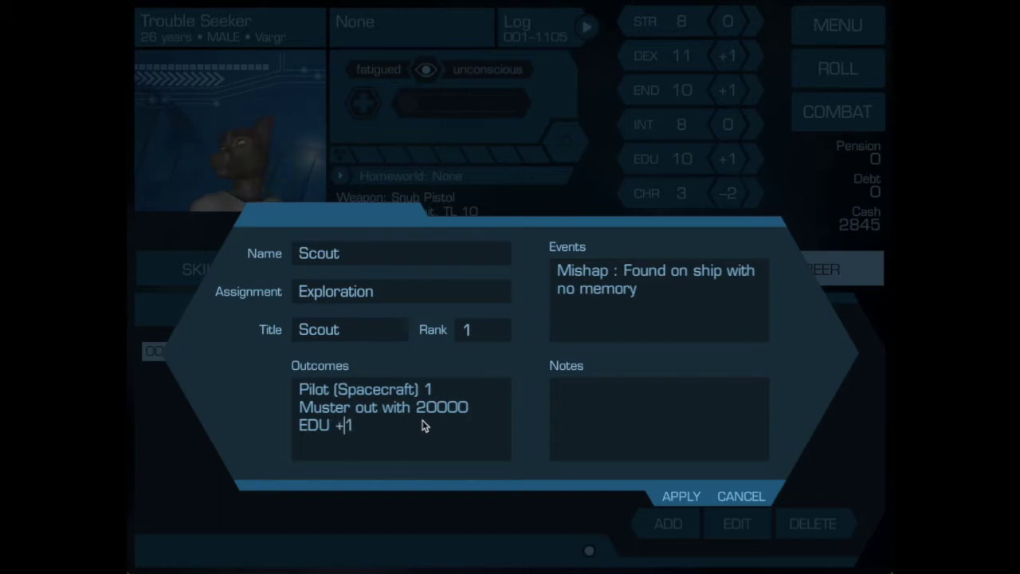
Step: Add the note 'Out of the Scouts' and save the second term
{"action": "left_click", "coordinate": [553, 394]}
{"action": "type", "text": "Out of the"}
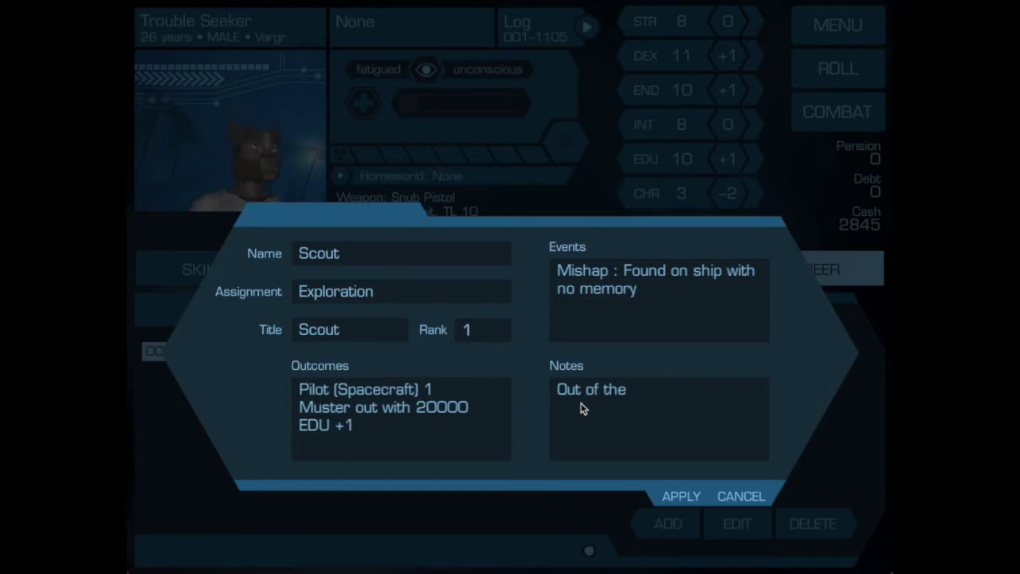
{"action": "type", "text": " Scouts"}
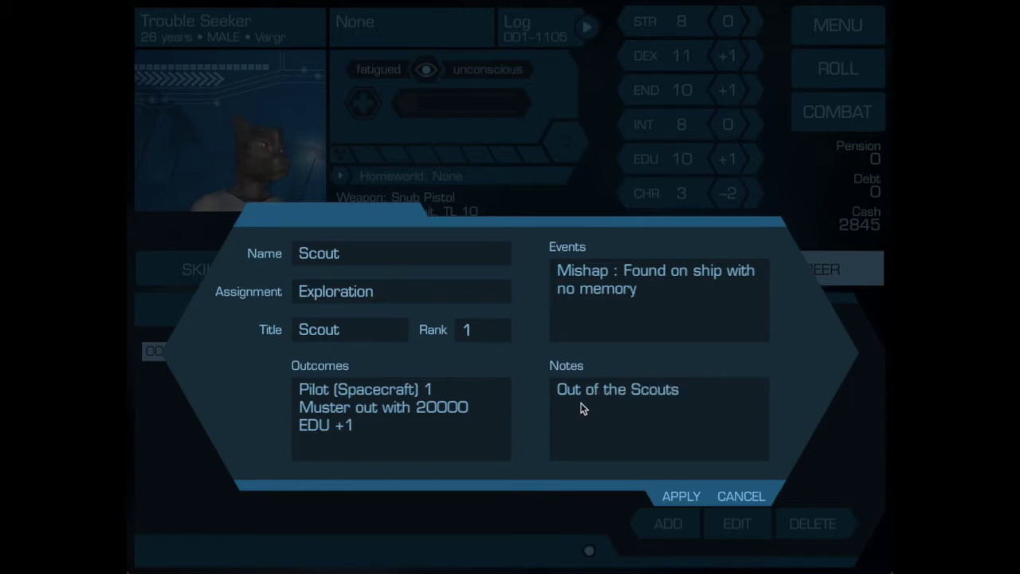
{"action": "left_click", "coordinate": [679, 497]}
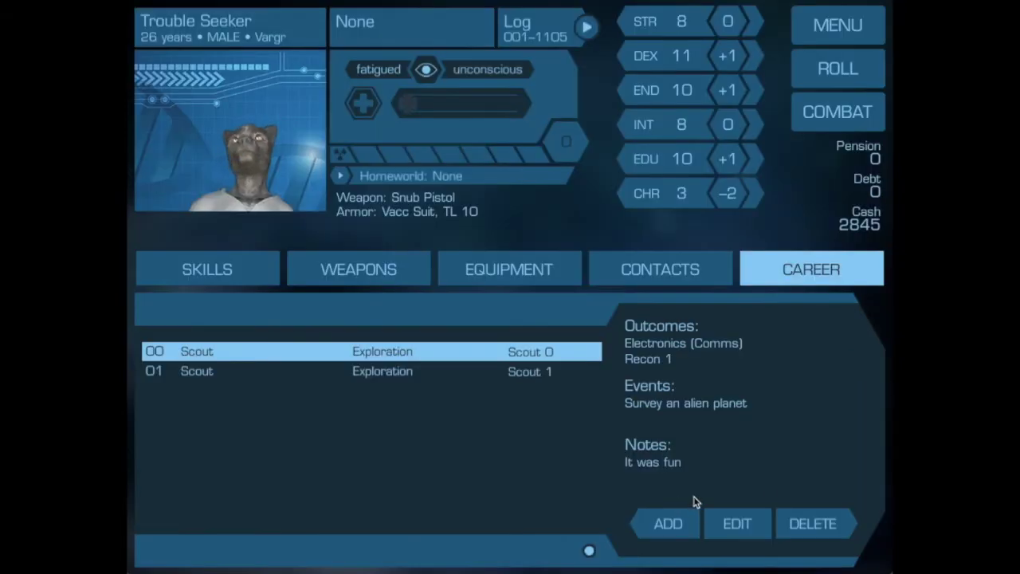
Step: Compare terms 01 and 00, then open term 01 for editing and close it unchanged
{"action": "left_click", "coordinate": [490, 370]}
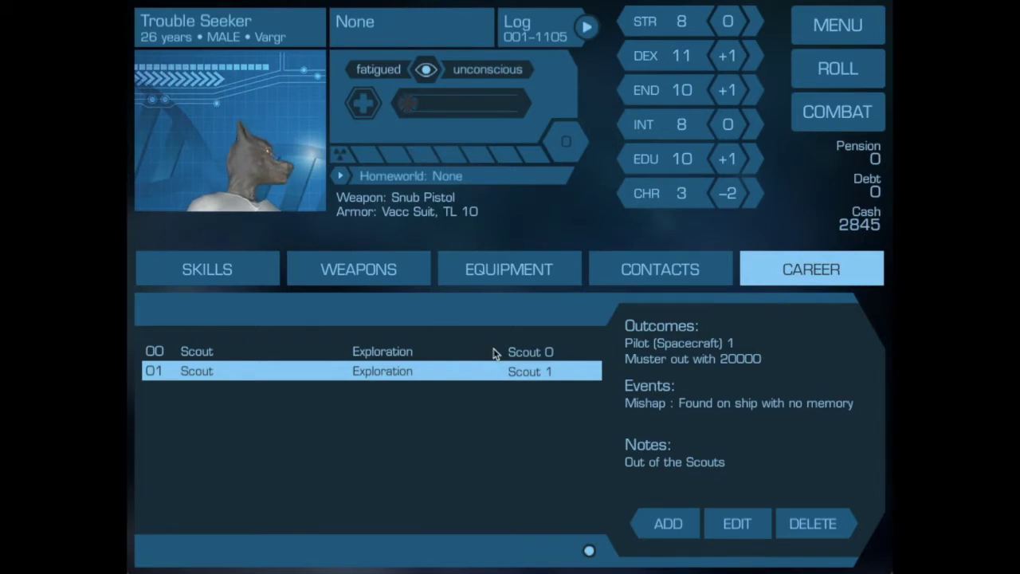
{"action": "left_click", "coordinate": [494, 351]}
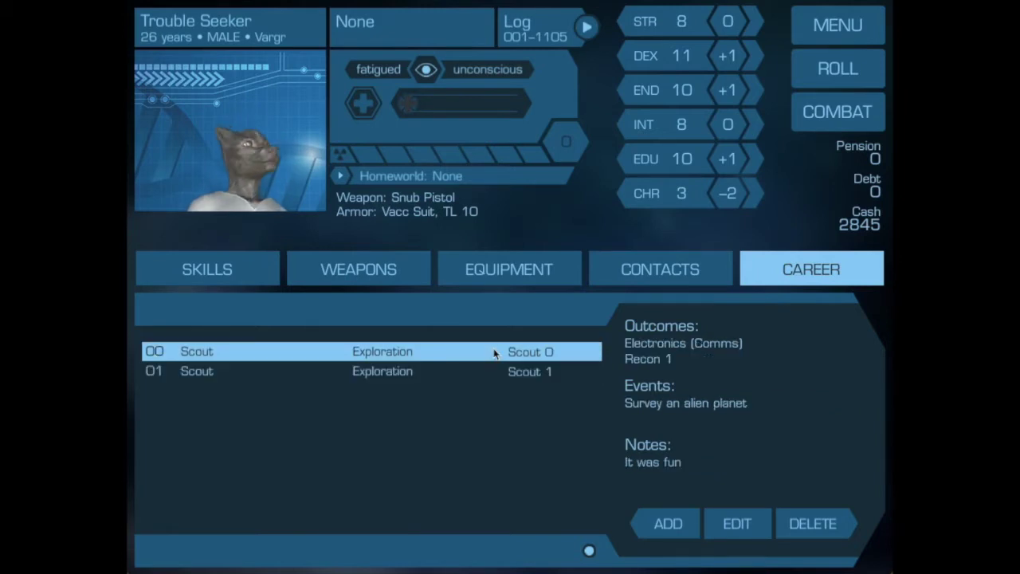
{"action": "left_click", "coordinate": [547, 372]}
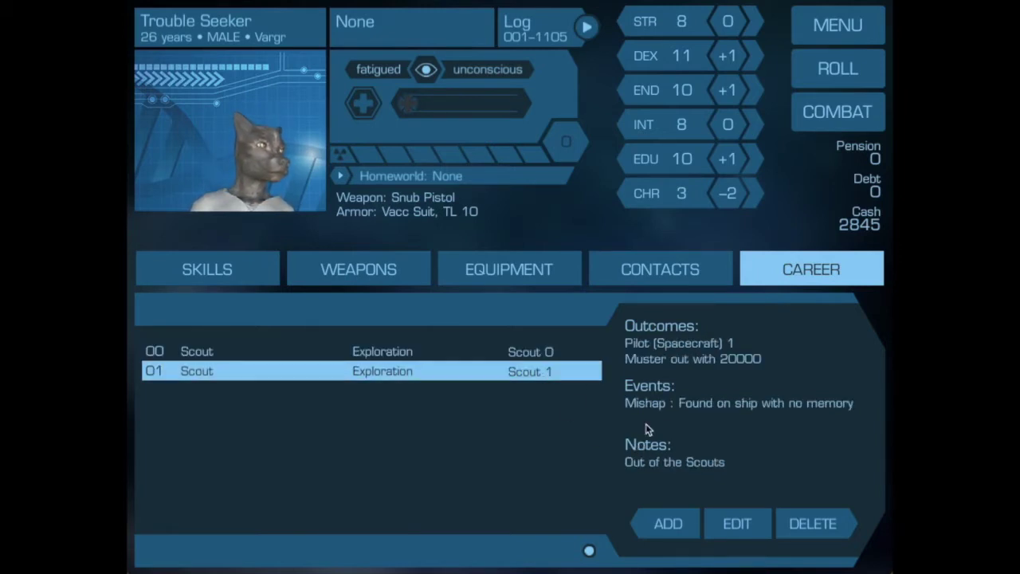
{"action": "left_click", "coordinate": [737, 528]}
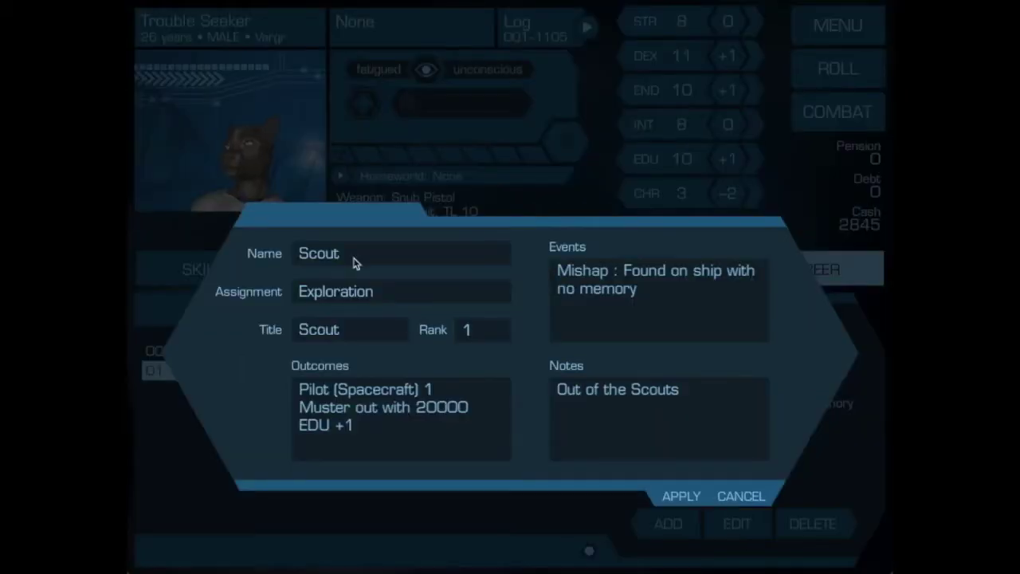
{"action": "left_click", "coordinate": [741, 497]}
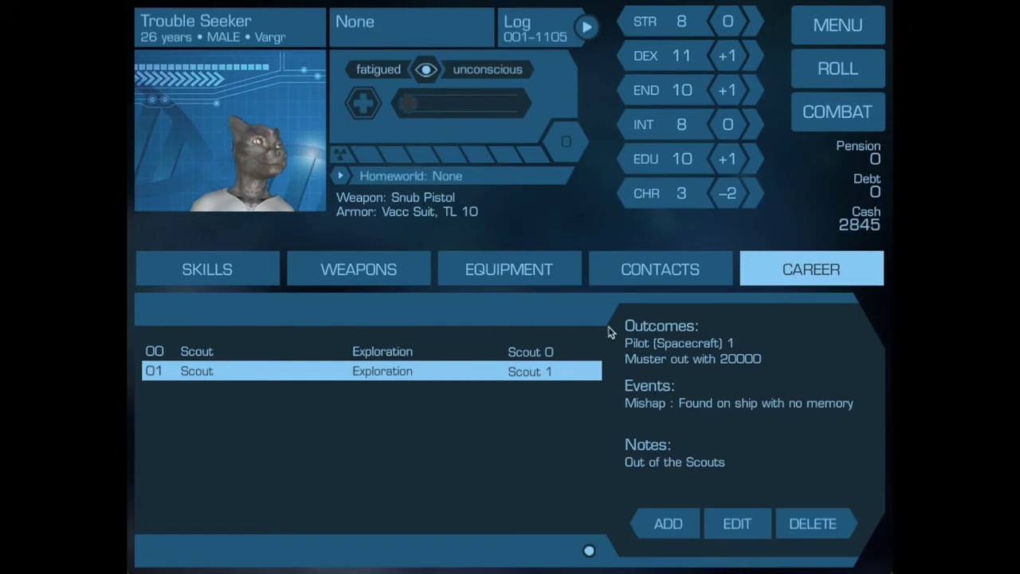
Step: Sort contacts by name and add Howard of Jewell, noted 'I helped Howard out of a jam'
{"action": "left_click", "coordinate": [660, 269]}
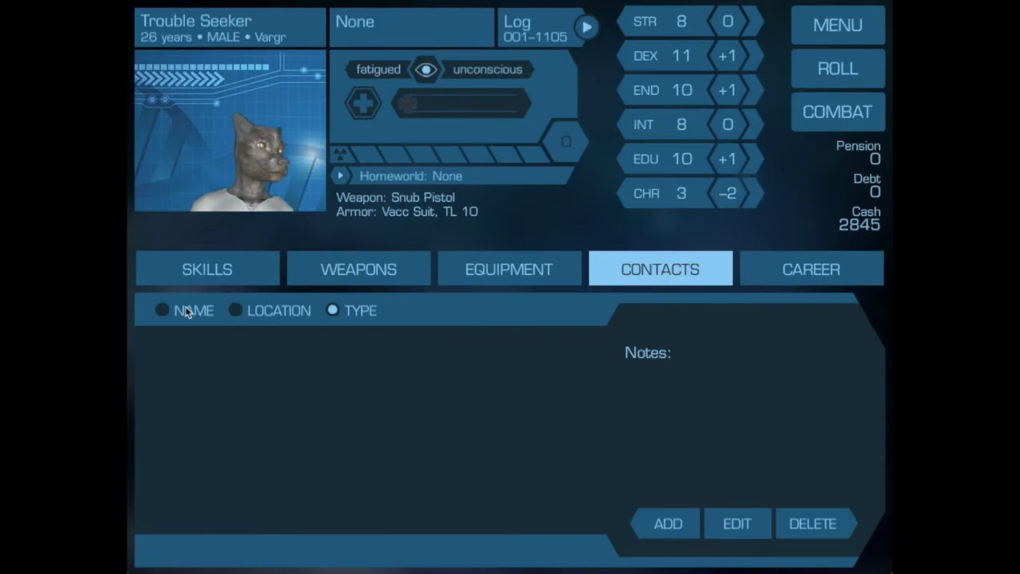
{"action": "left_click", "coordinate": [186, 309]}
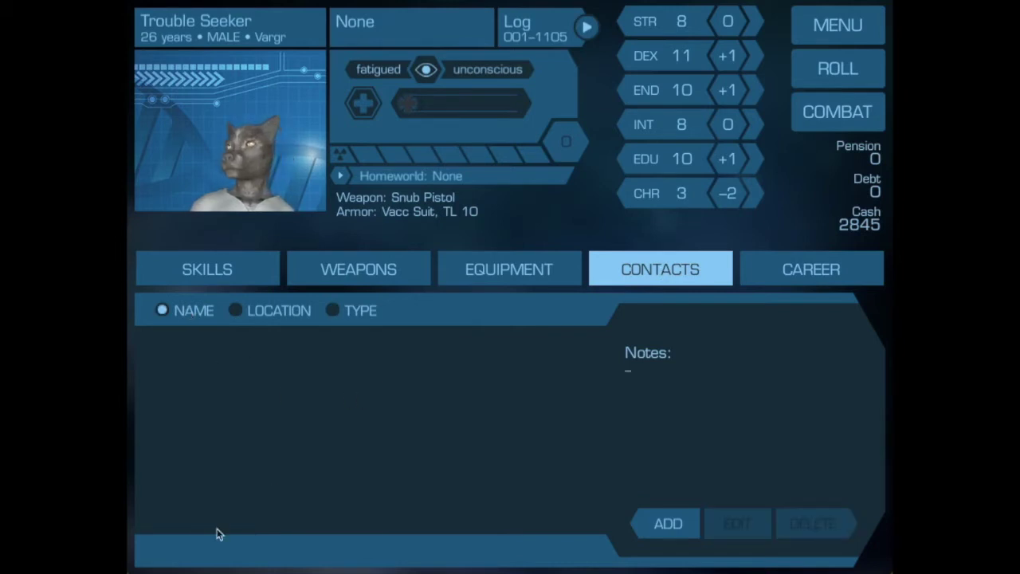
{"action": "left_click", "coordinate": [668, 523]}
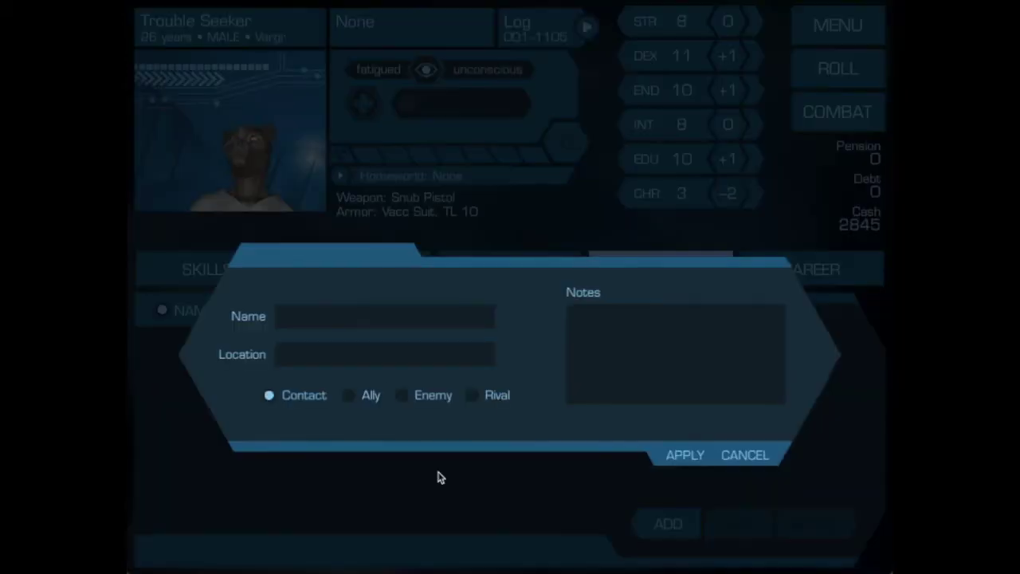
{"action": "left_click", "coordinate": [328, 321]}
{"action": "type", "text": "Howard"}
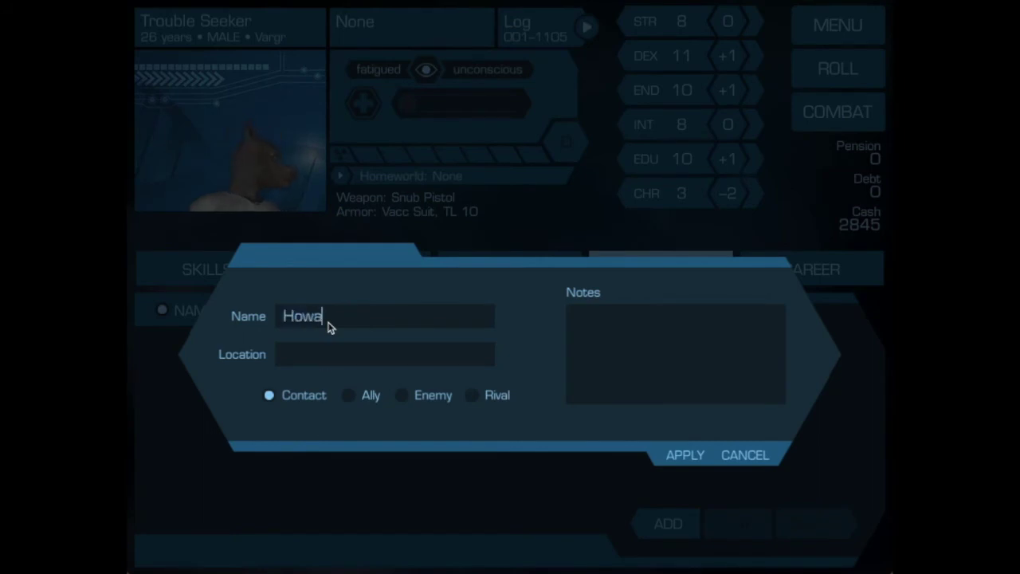
{"action": "left_click", "coordinate": [312, 361]}
{"action": "type", "text": "Jewell"}
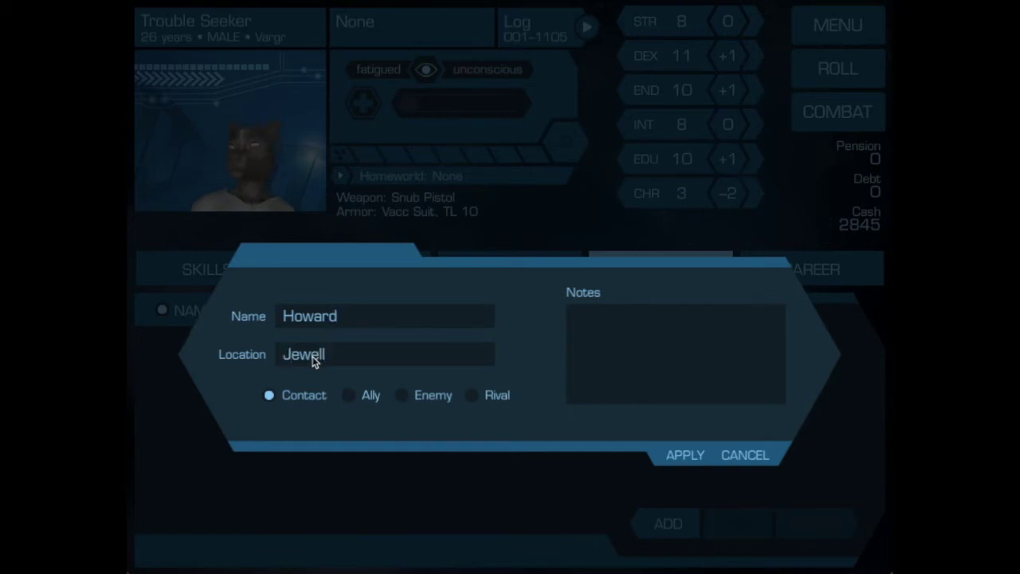
{"action": "left_click", "coordinate": [631, 328]}
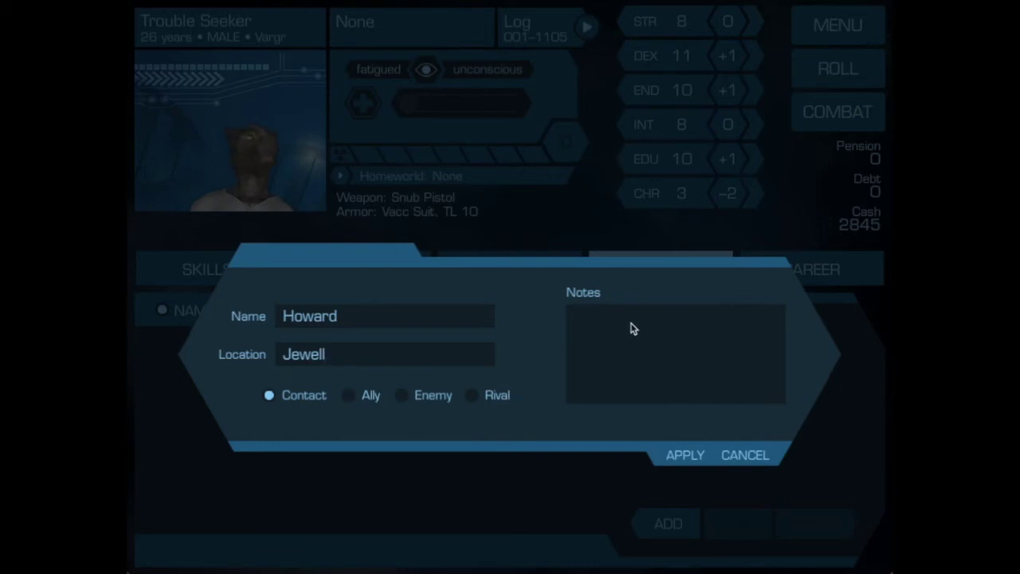
{"action": "type", "text": "I helped"}
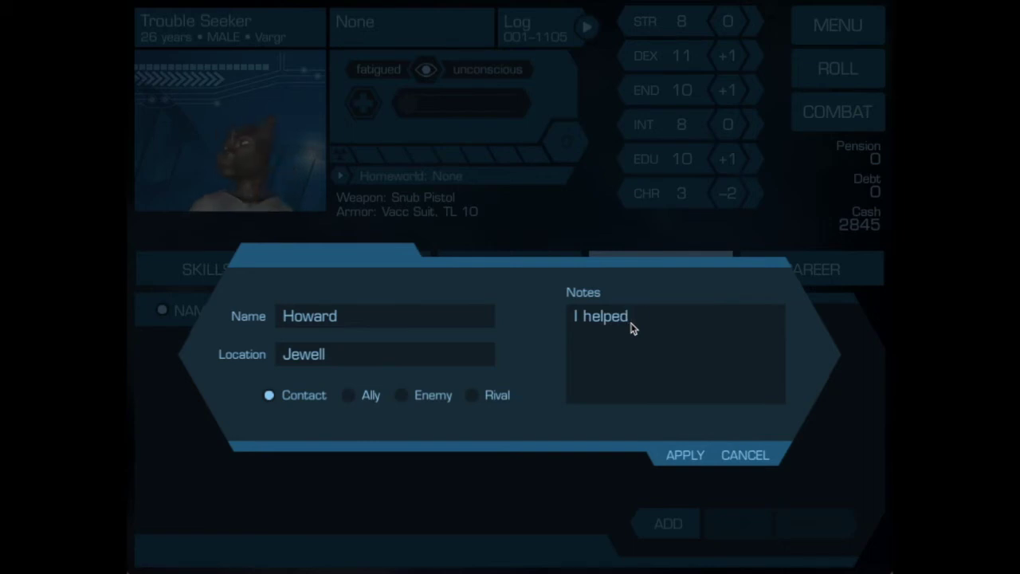
{"action": "type", "text": " Howa"}
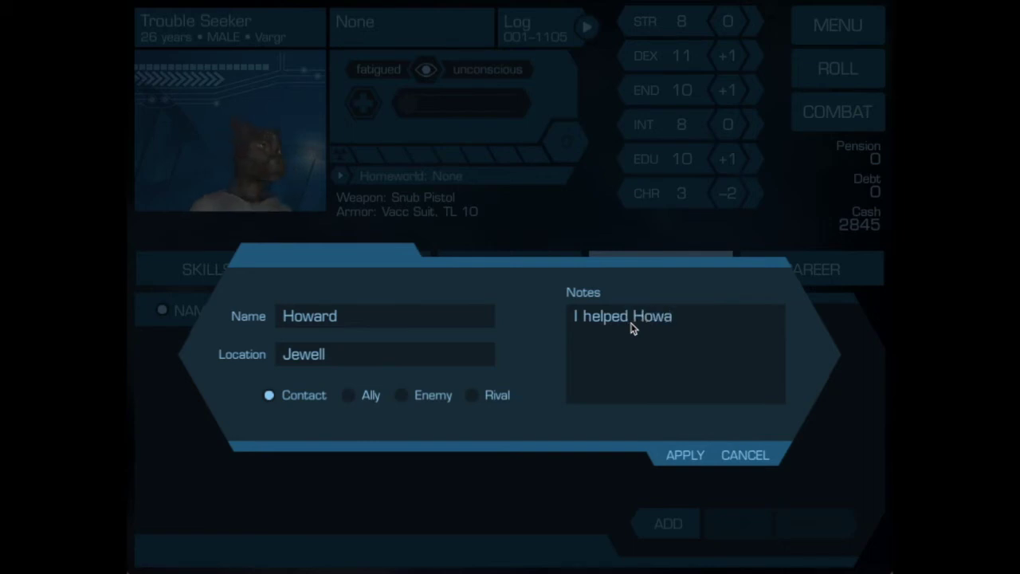
{"action": "type", "text": "rd "}
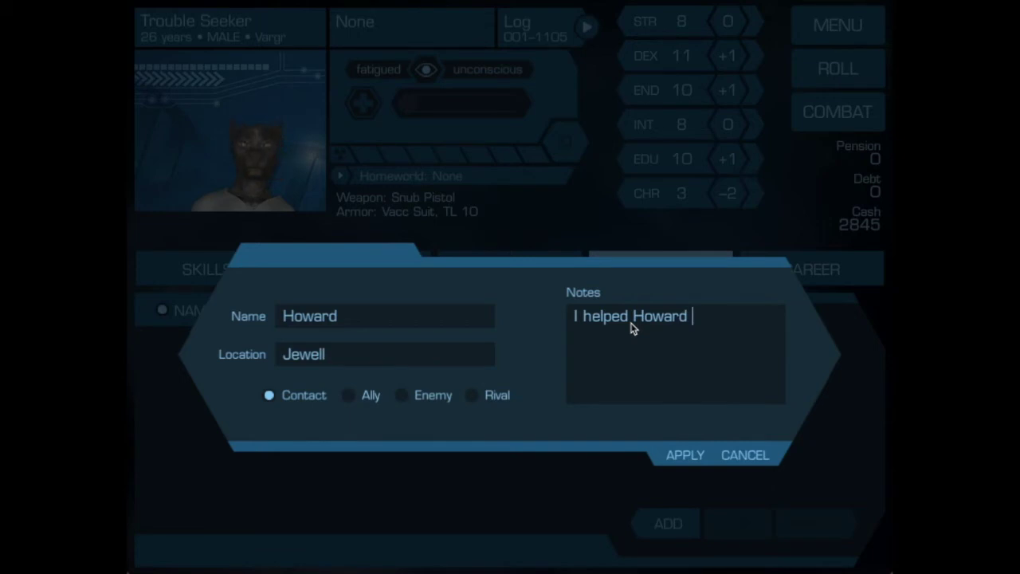
{"action": "type", "text": "out of a jam"}
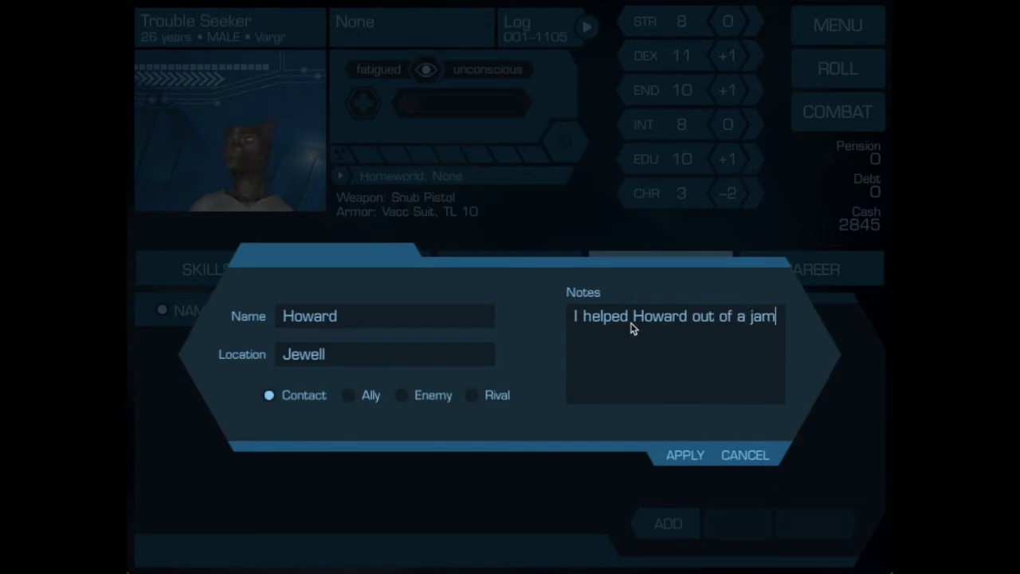
{"action": "left_click", "coordinate": [685, 454]}
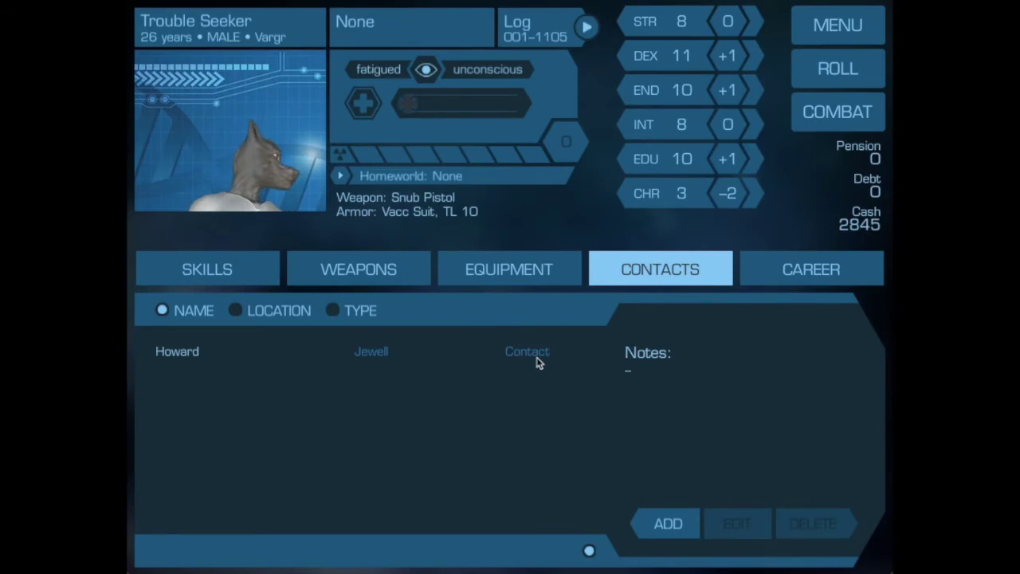
Step: Review Howard's entry in the edit form and close it without changes
{"action": "left_click", "coordinate": [153, 360]}
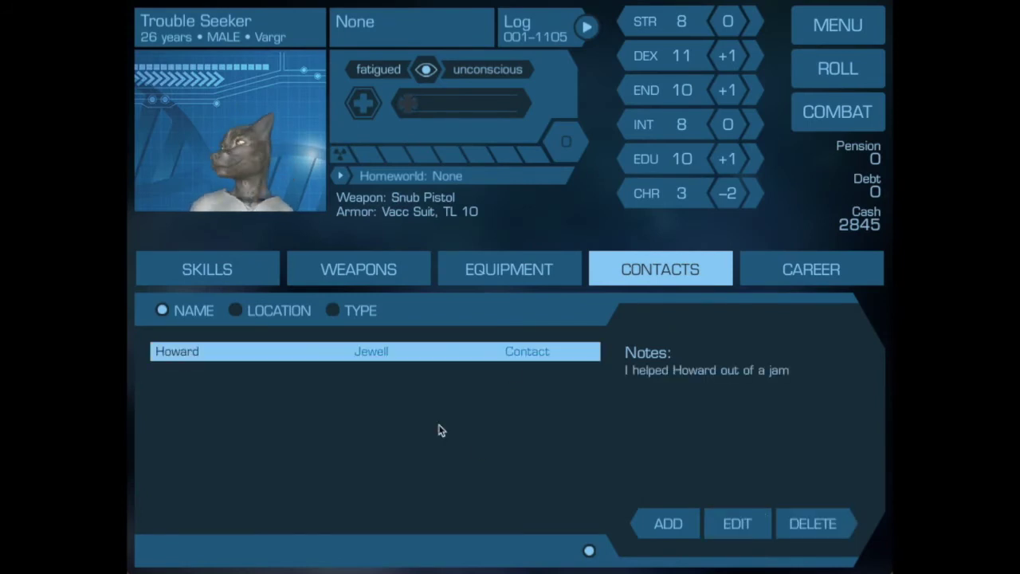
{"action": "left_click", "coordinate": [737, 524]}
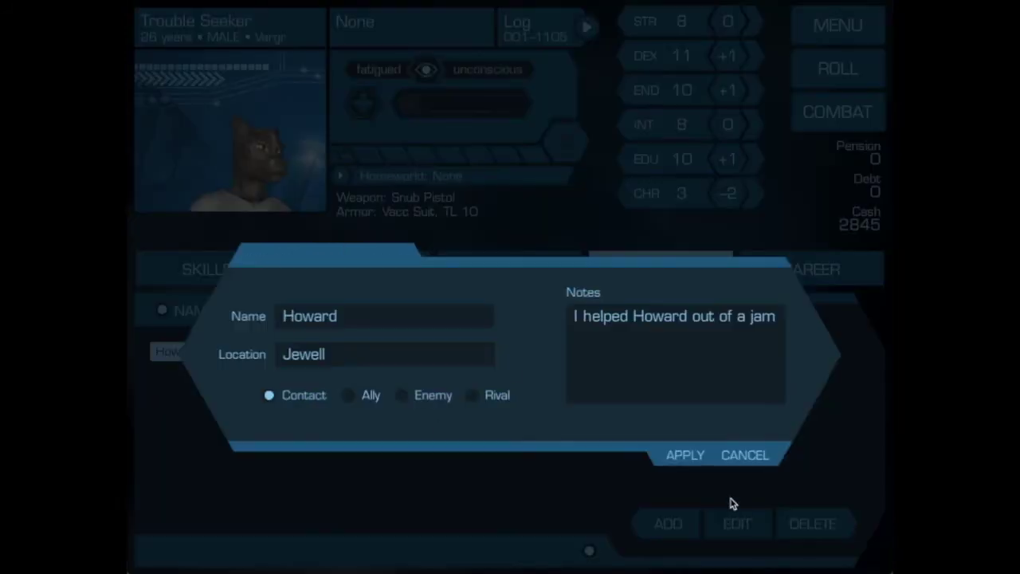
{"action": "left_click", "coordinate": [725, 455]}
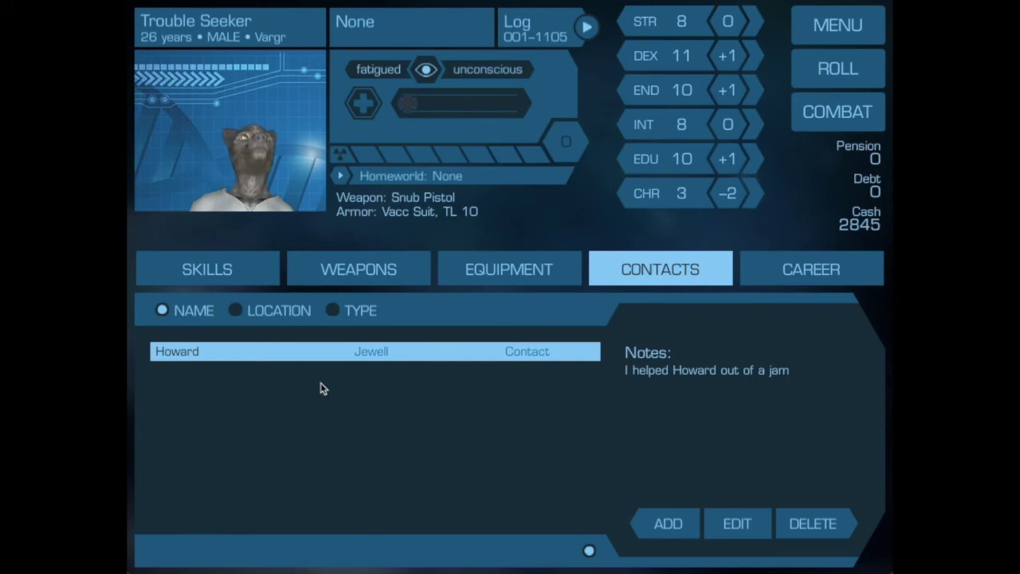
{"action": "left_click", "coordinate": [664, 527]}
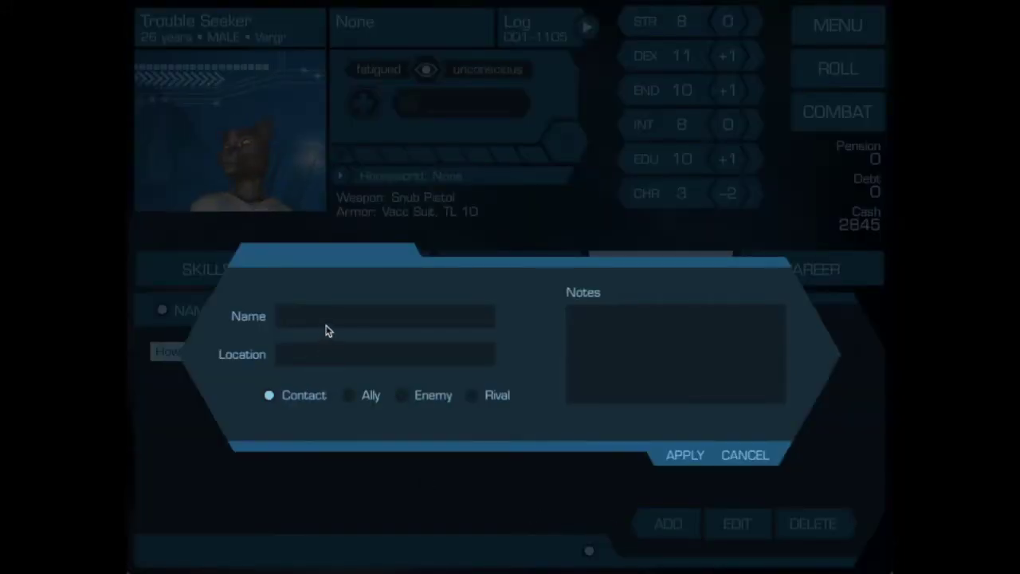
Step: Add Simon of Mongo as a Rival noted 'Obstructive Official', fixing the typo before saving
{"action": "type", "text": "Simon"}
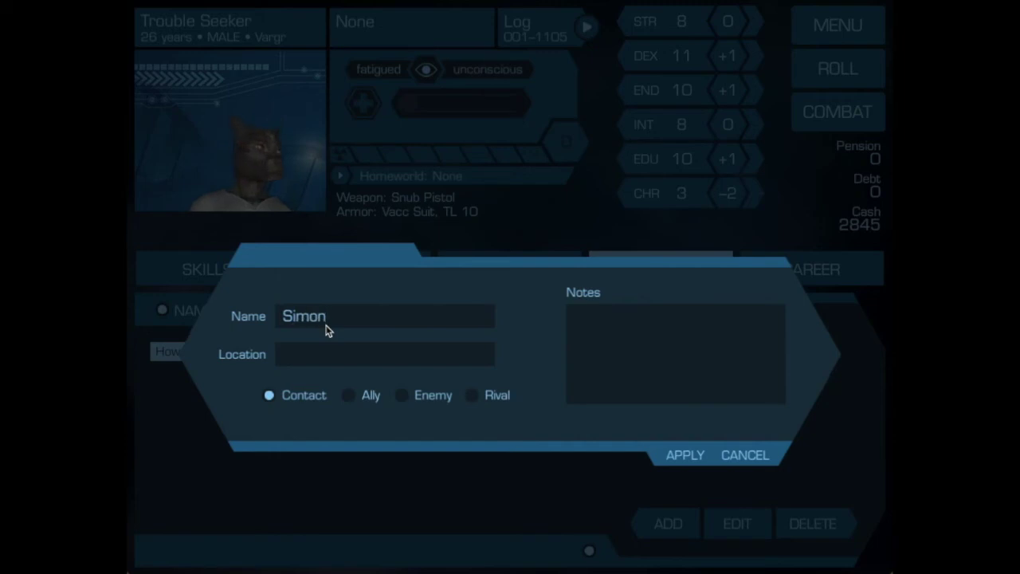
{"action": "left_click", "coordinate": [289, 364]}
{"action": "type", "text": "Mongo"}
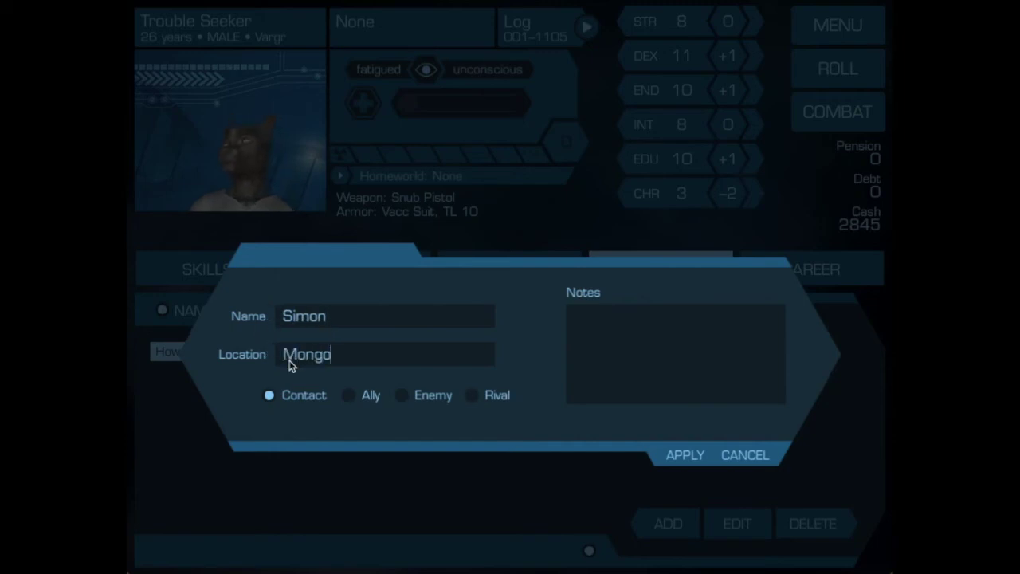
{"action": "left_click", "coordinate": [480, 398]}
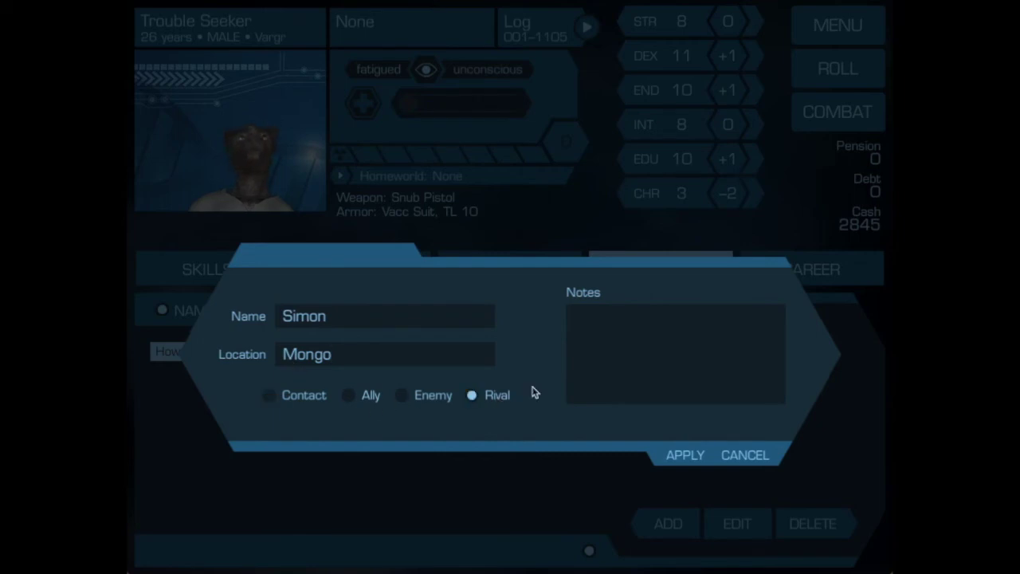
{"action": "left_click", "coordinate": [578, 344]}
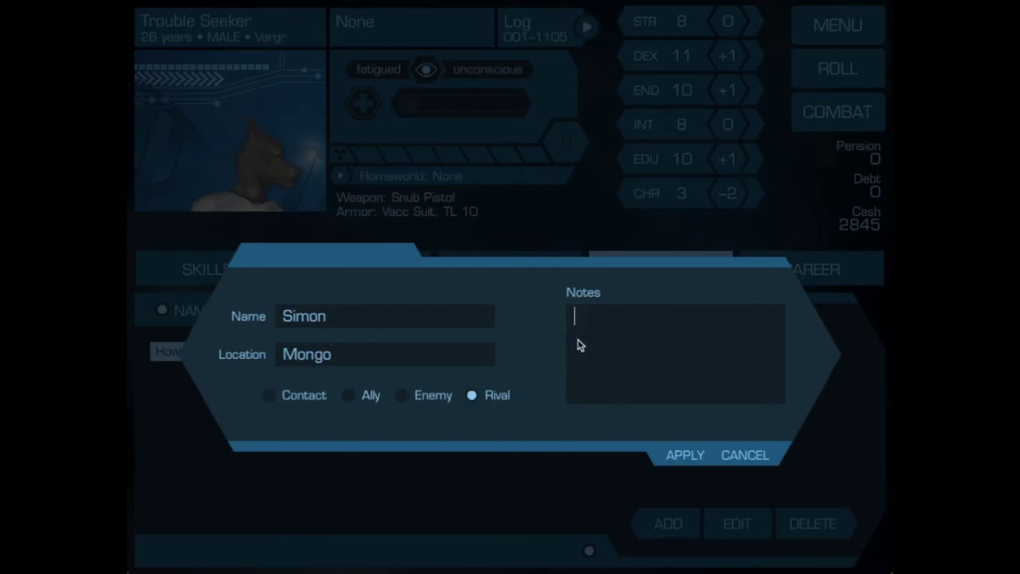
{"action": "type", "text": "Obstrutiv"}
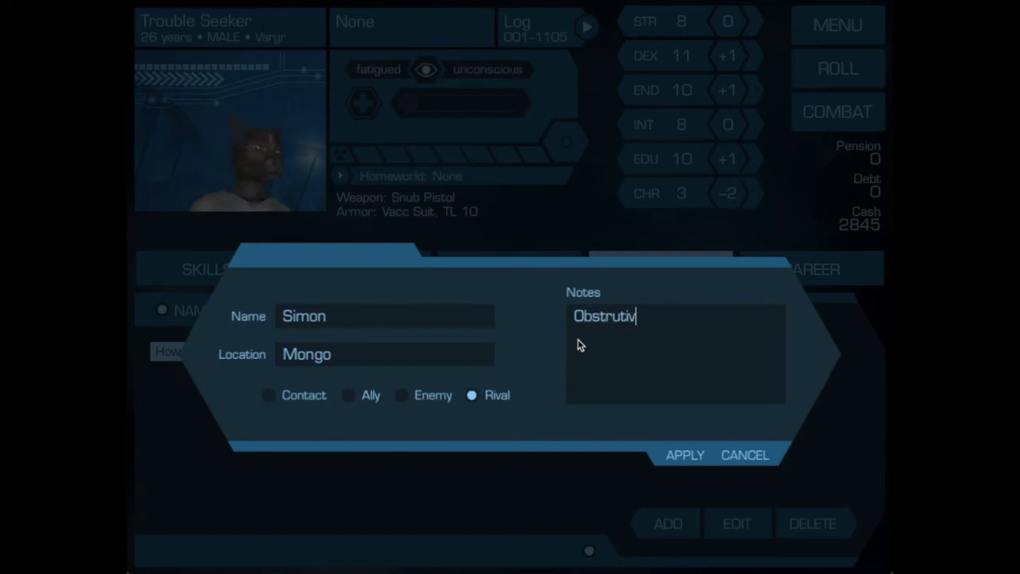
{"action": "type", "text": "e Official"}
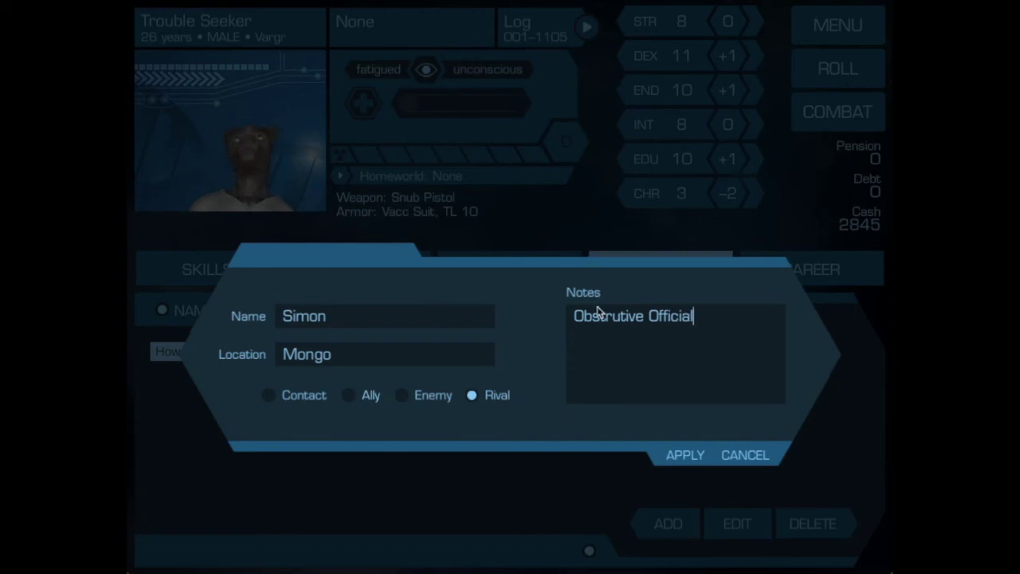
{"action": "left_click", "coordinate": [604, 316]}
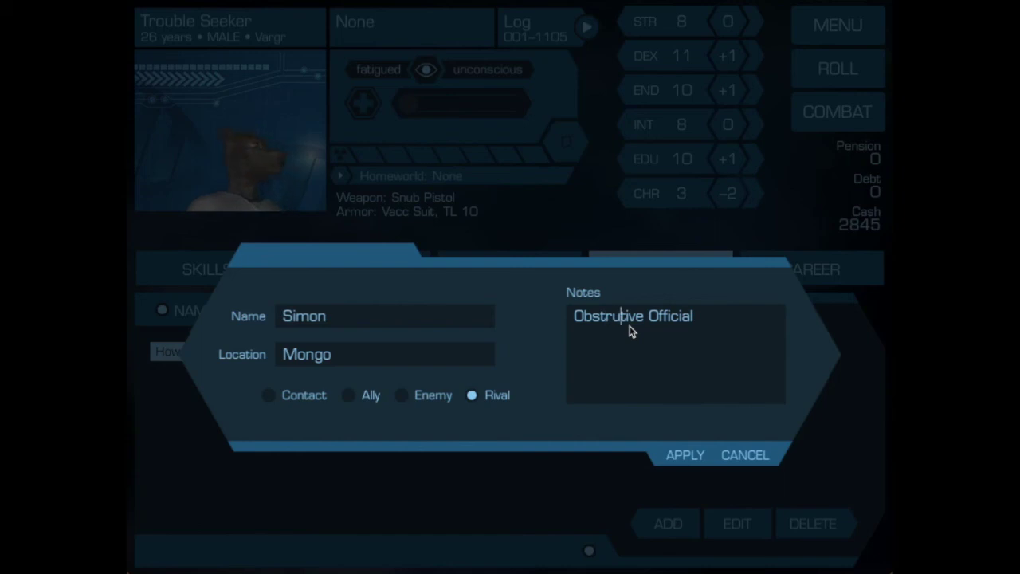
{"action": "type", "text": "c"}
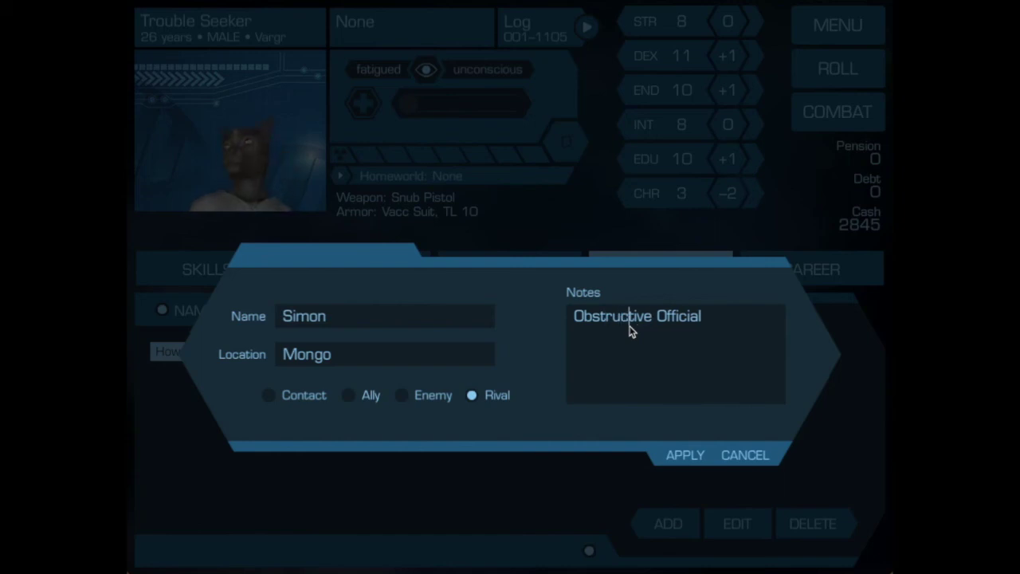
{"action": "left_click", "coordinate": [679, 455]}
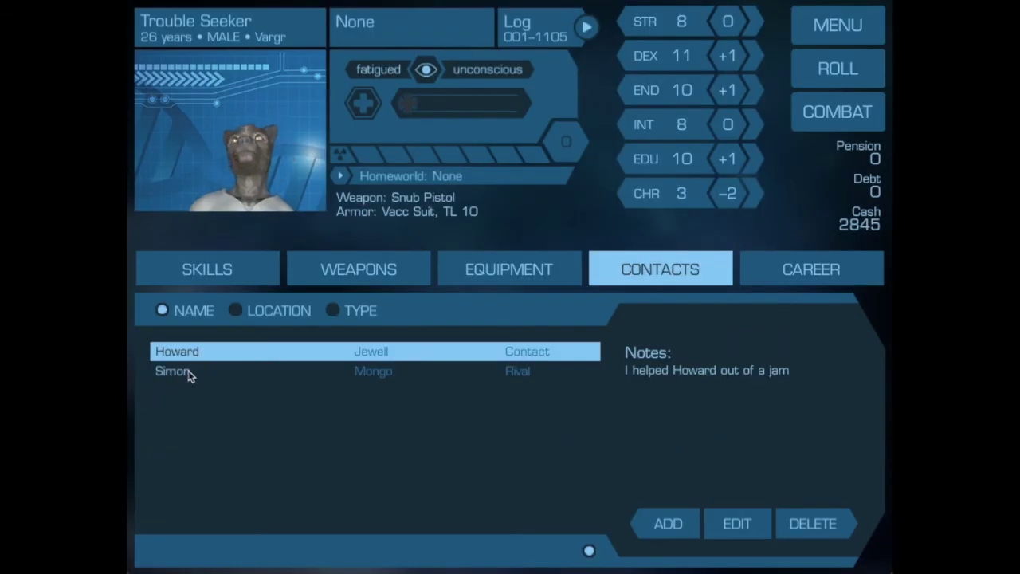
Step: Toggle the location, type and name sorts, ending on name descending with Simon above Howard
{"action": "left_click", "coordinate": [235, 311]}
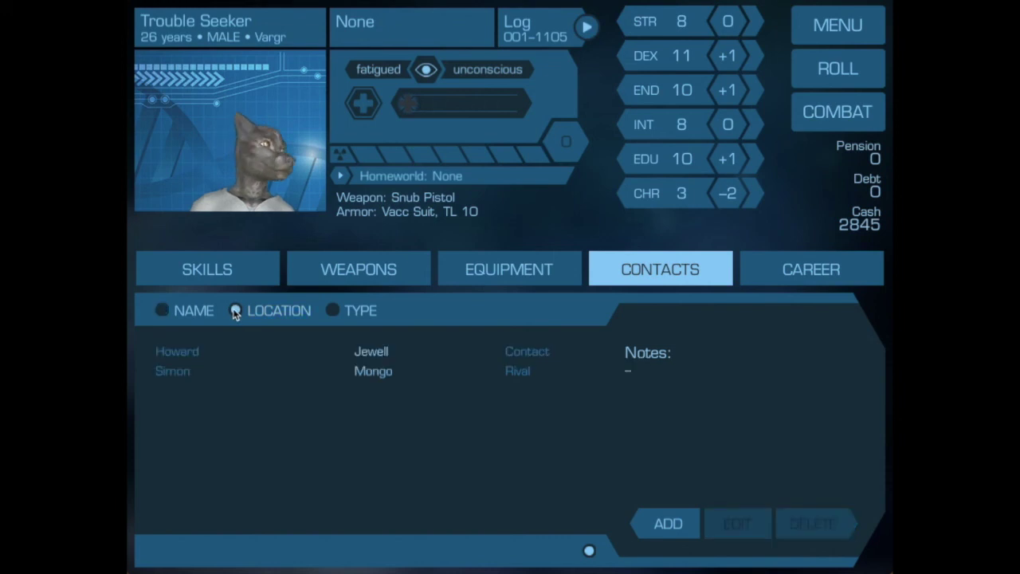
{"action": "left_click", "coordinate": [236, 310]}
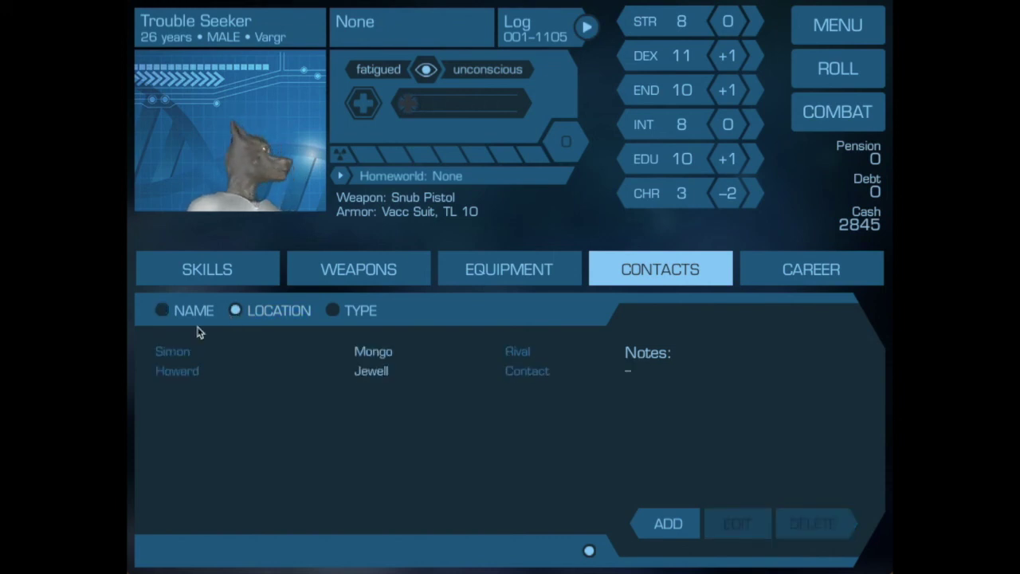
{"action": "left_click", "coordinate": [331, 311]}
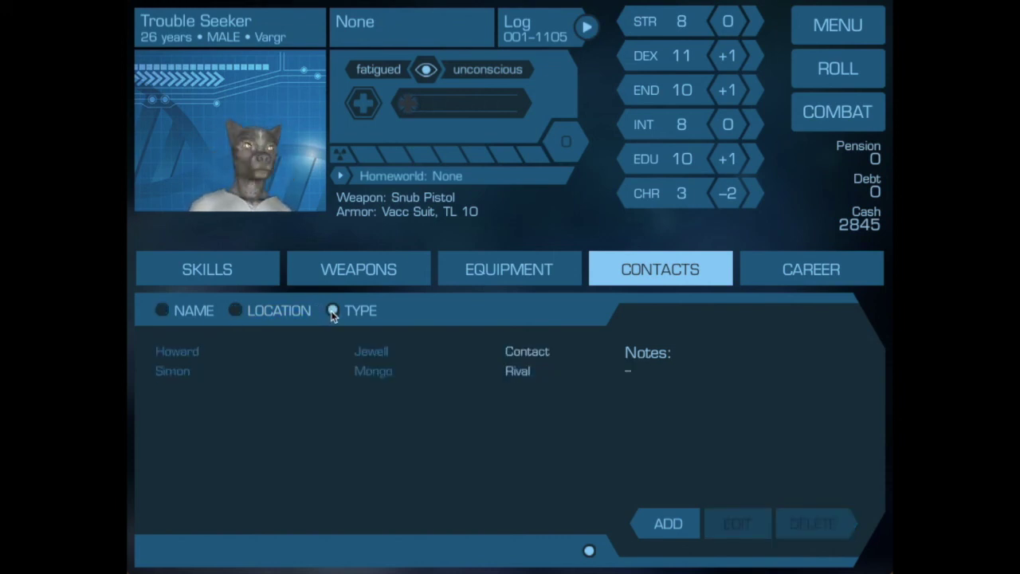
{"action": "left_click", "coordinate": [331, 311]}
{"action": "left_click", "coordinate": [190, 310]}
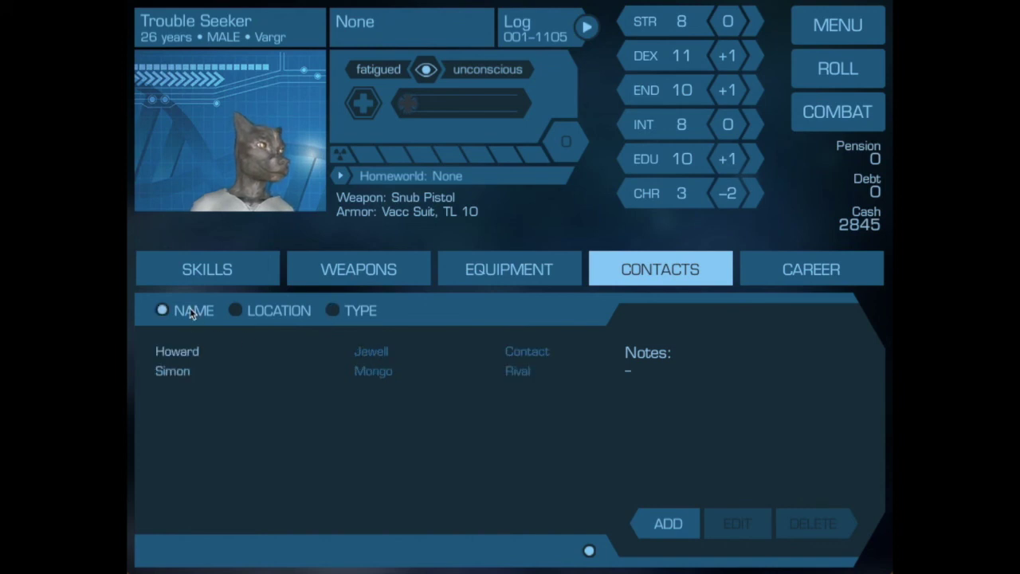
{"action": "left_click", "coordinate": [190, 311]}
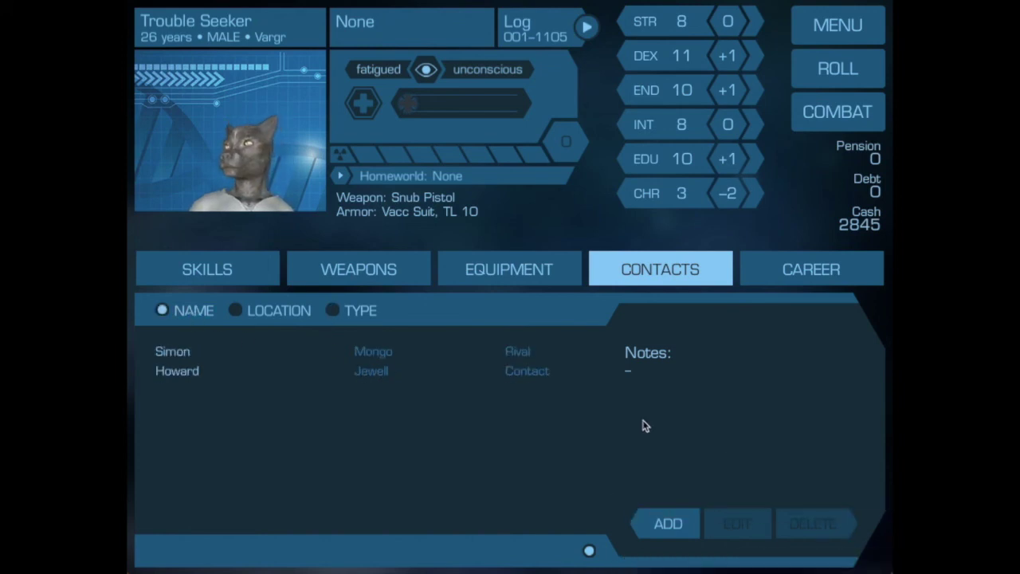